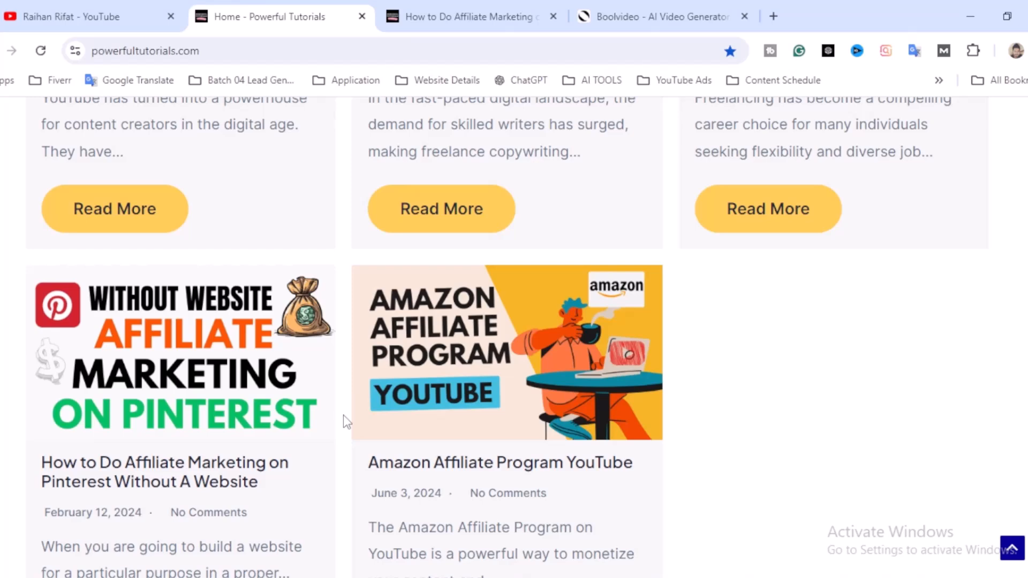
# Look over the YouTube channel page and browse the Powerful Tutorials home page down to its blog post cards
pyautogui.click(81, 15)
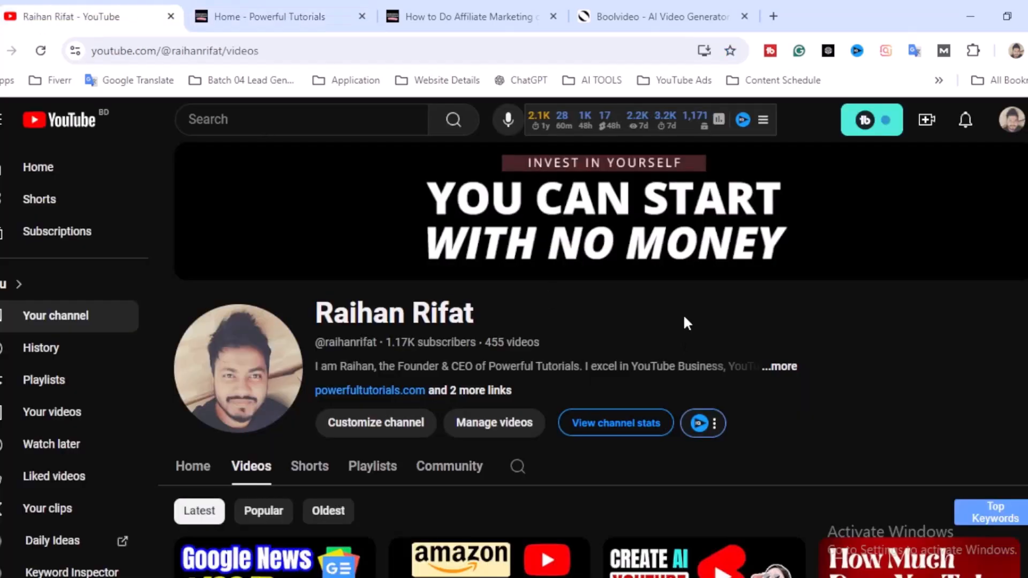
pyautogui.click(294, 8)
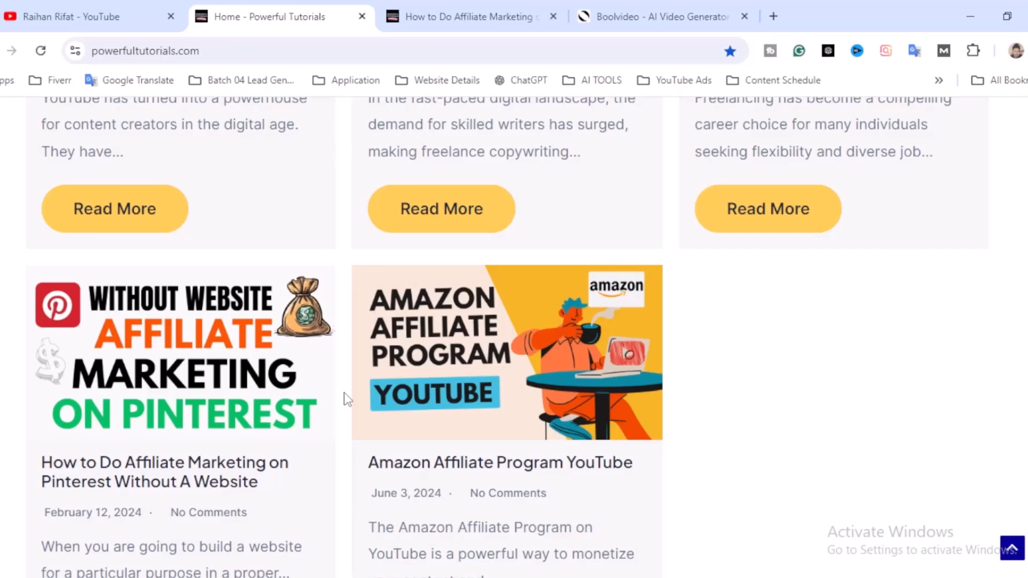
pyautogui.scroll(10, 347, 399)
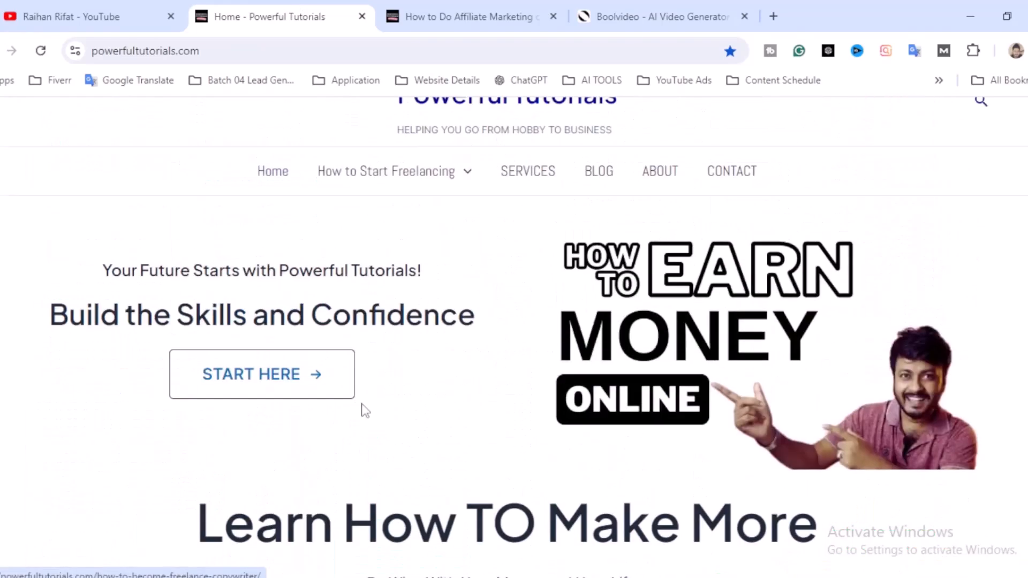
pyautogui.scroll(2, 357, 410)
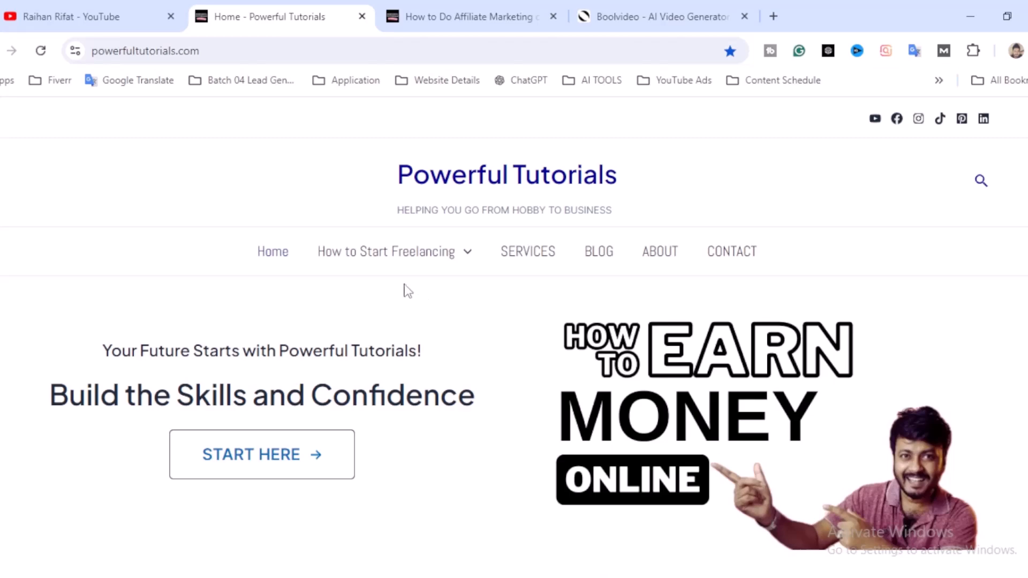
pyautogui.scroll(-10, 344, 413)
pyautogui.scroll(1, 310, 396)
pyautogui.scroll(-4, 322, 379)
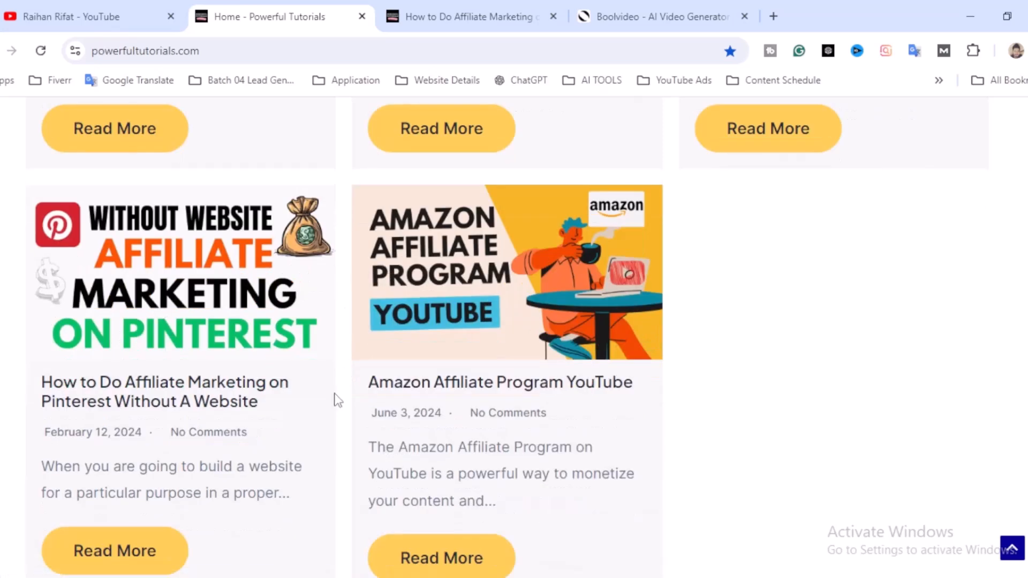
# Open the article "How to Do Affiliate Marketing on Pinterest Without A Website" and skim its sections
pyautogui.click(268, 385)
pyautogui.scroll(-10, 574, 407)
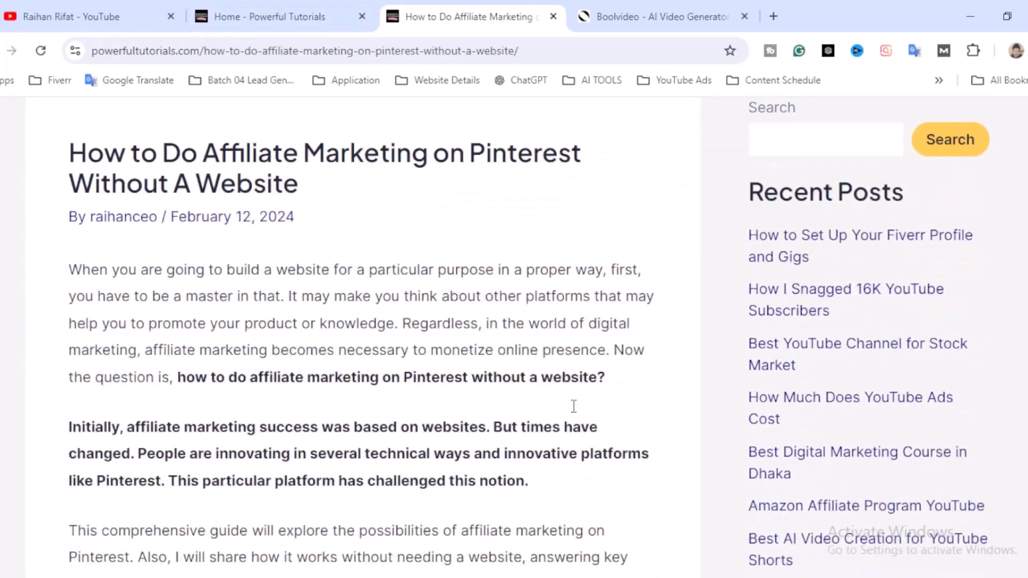
pyautogui.scroll(-20, 574, 412)
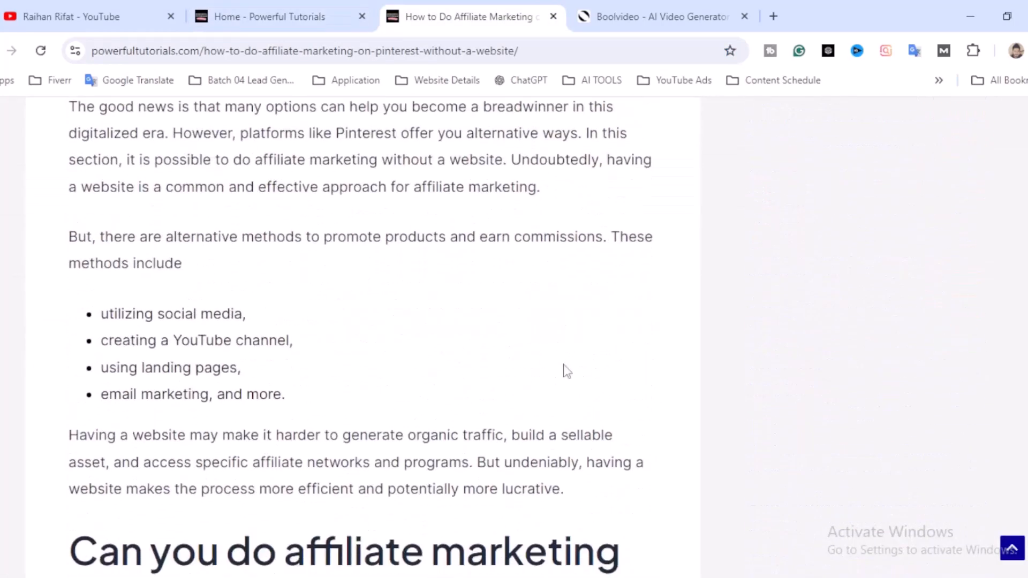
pyautogui.scroll(-16, 589, 391)
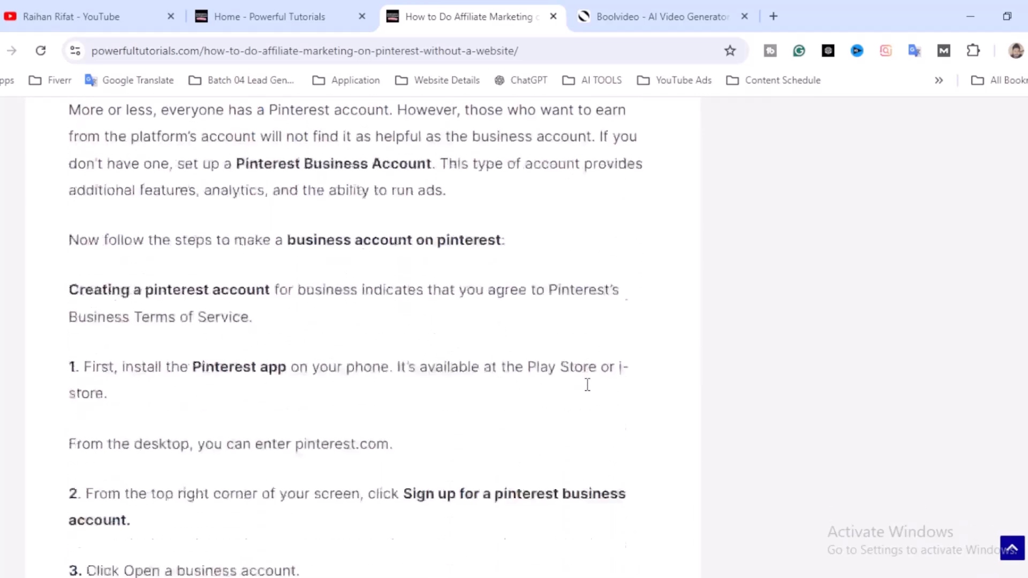
pyautogui.scroll(-4, 604, 416)
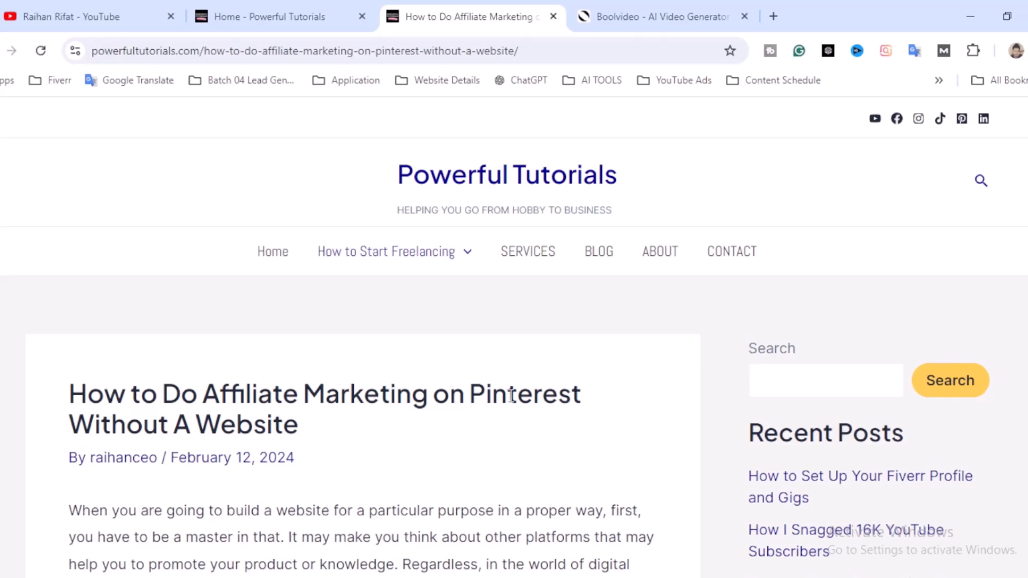
pyautogui.scroll(-7, 575, 384)
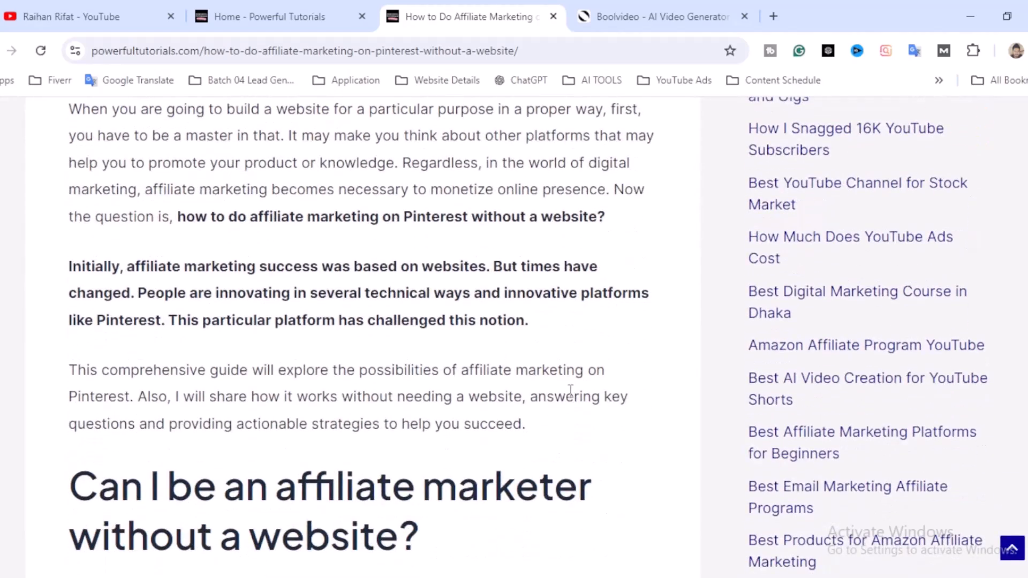
pyautogui.scroll(-9, 570, 390)
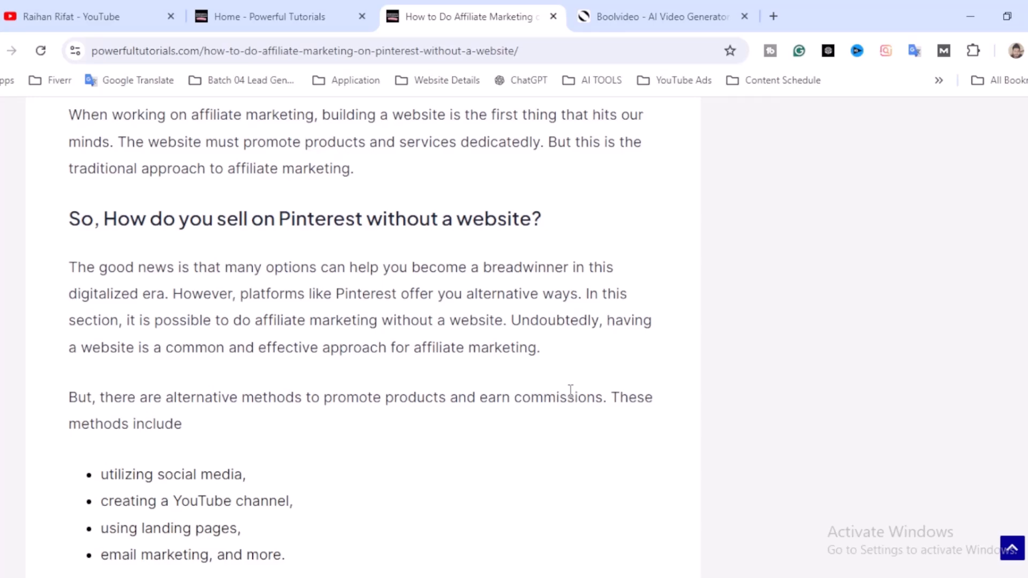
pyautogui.scroll(12, 571, 390)
pyautogui.scroll(4, 570, 391)
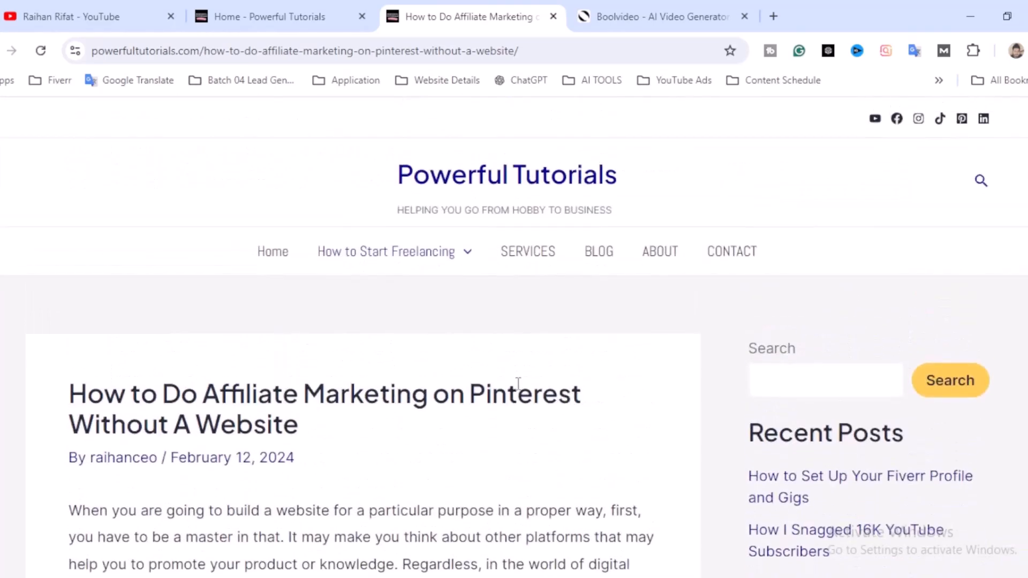
pyautogui.scroll(-1, 518, 384)
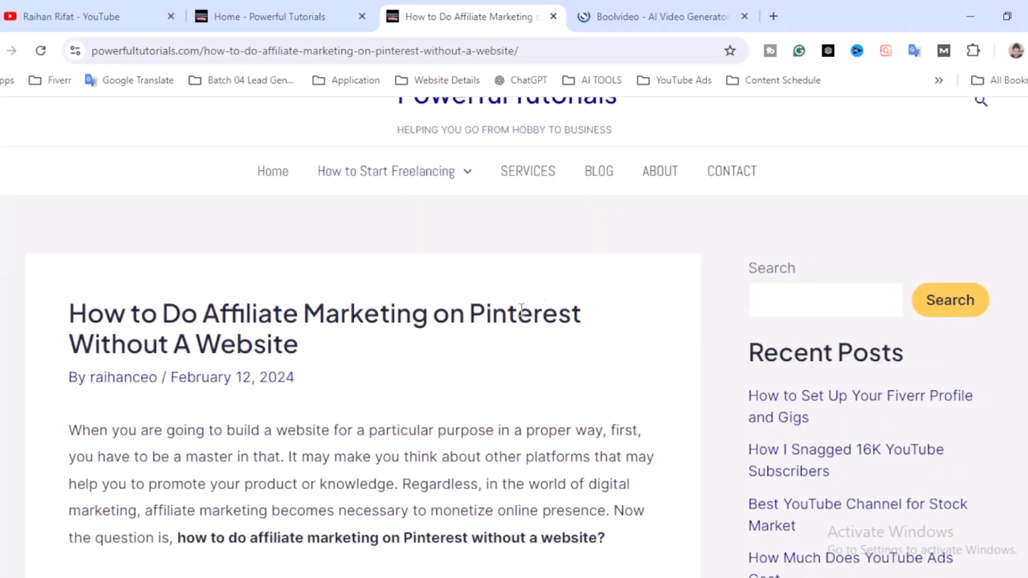
# Switch to the Boolvideo site and examine its home page, including the list of AI video creation features
pyautogui.click(649, 16)
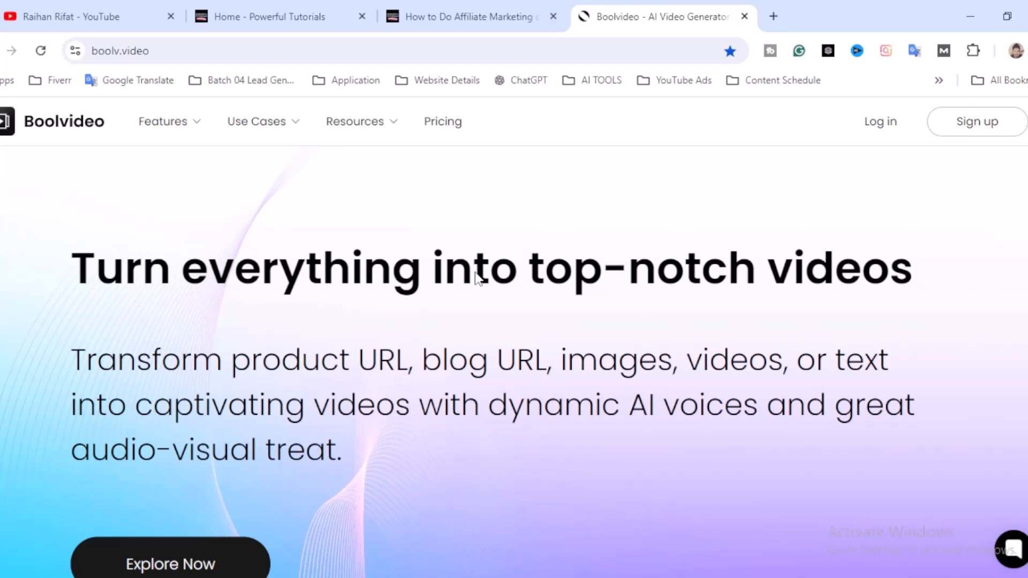
pyautogui.moveTo(163, 129)
pyautogui.scroll(-3, 770, 390)
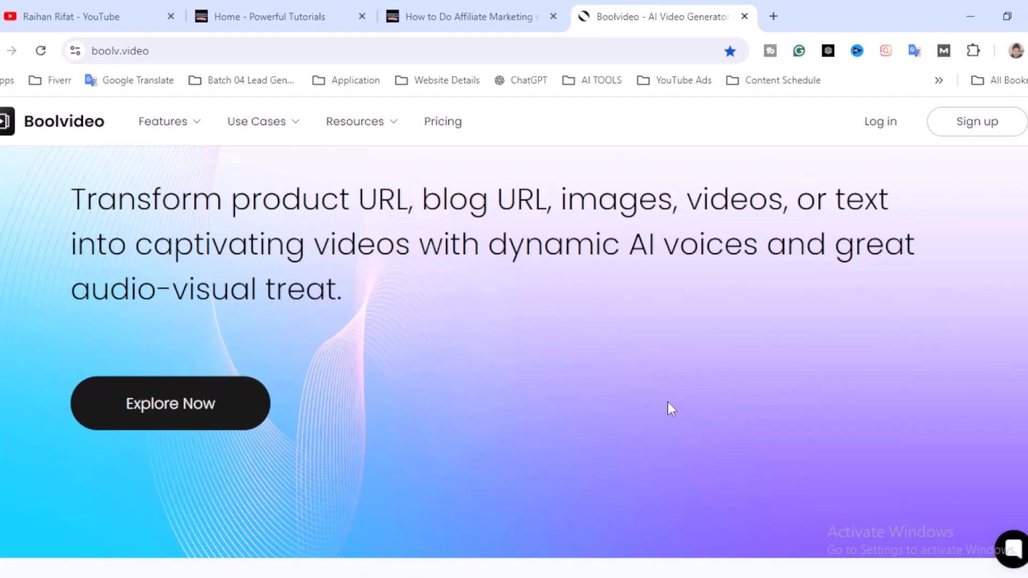
pyautogui.scroll(-3, 715, 406)
pyautogui.scroll(3, 714, 405)
pyautogui.scroll(-10, 682, 413)
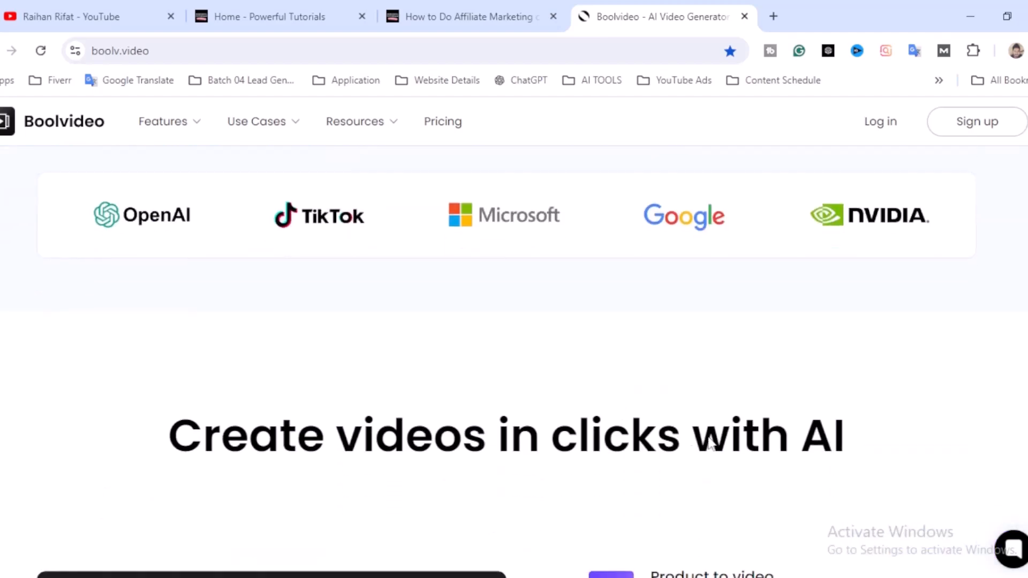
pyautogui.scroll(-3, 932, 399)
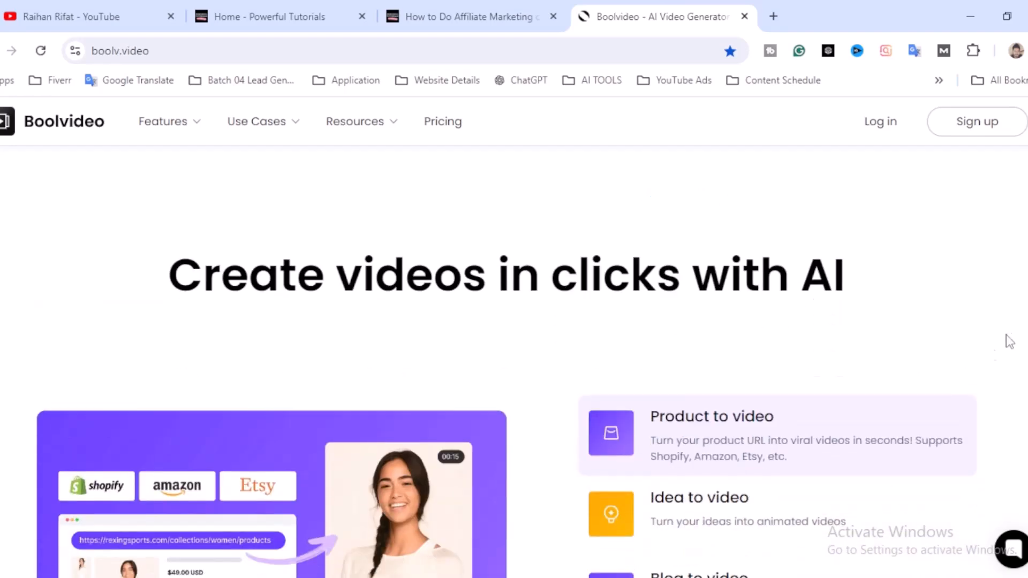
pyautogui.scroll(-3, 758, 224)
pyautogui.scroll(-3, 1003, 355)
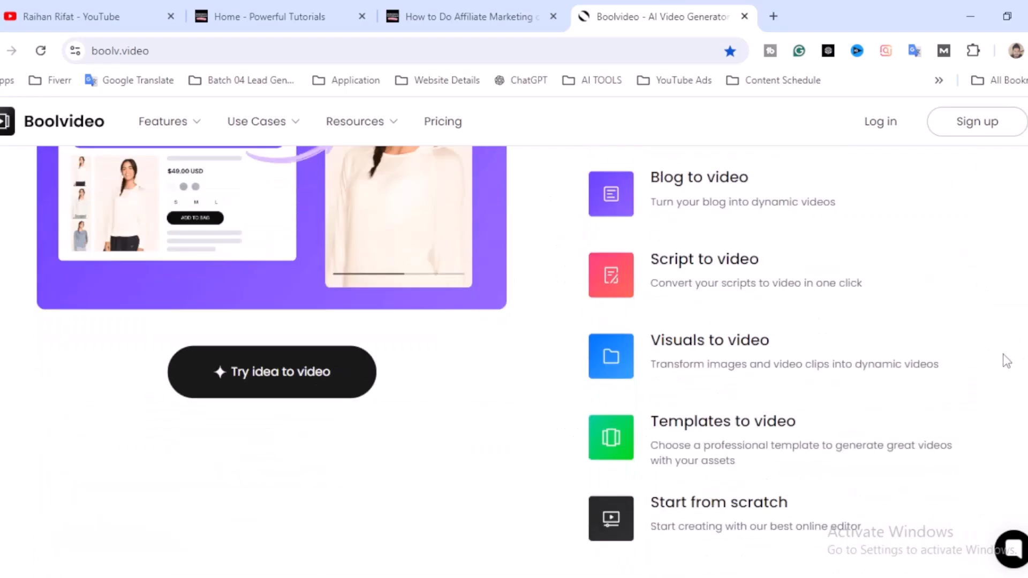
pyautogui.scroll(3, 1004, 355)
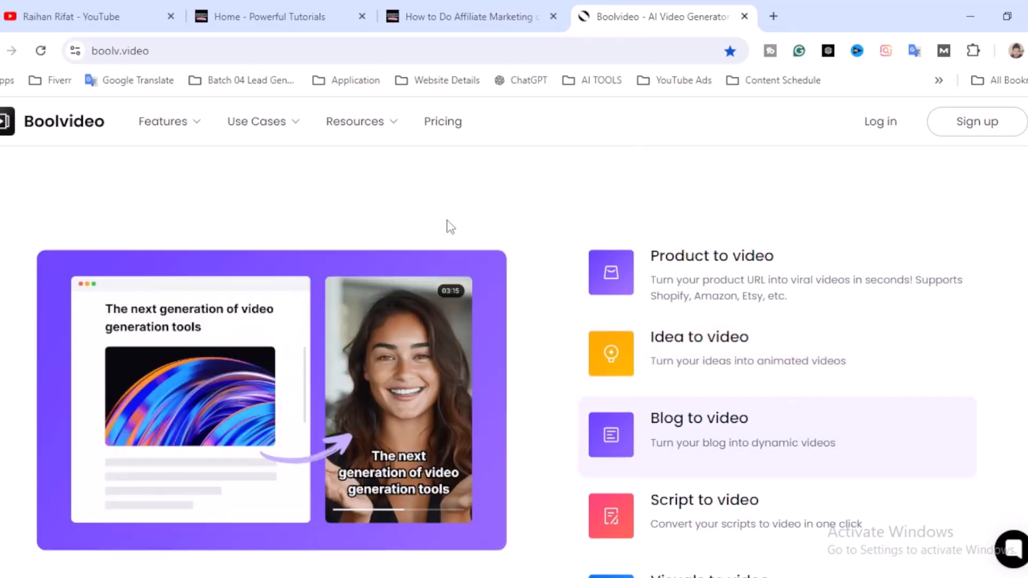
# Switch to the YouTube channel and browse its uploaded videos, previewing the AI product video generator one
pyautogui.click(75, 12)
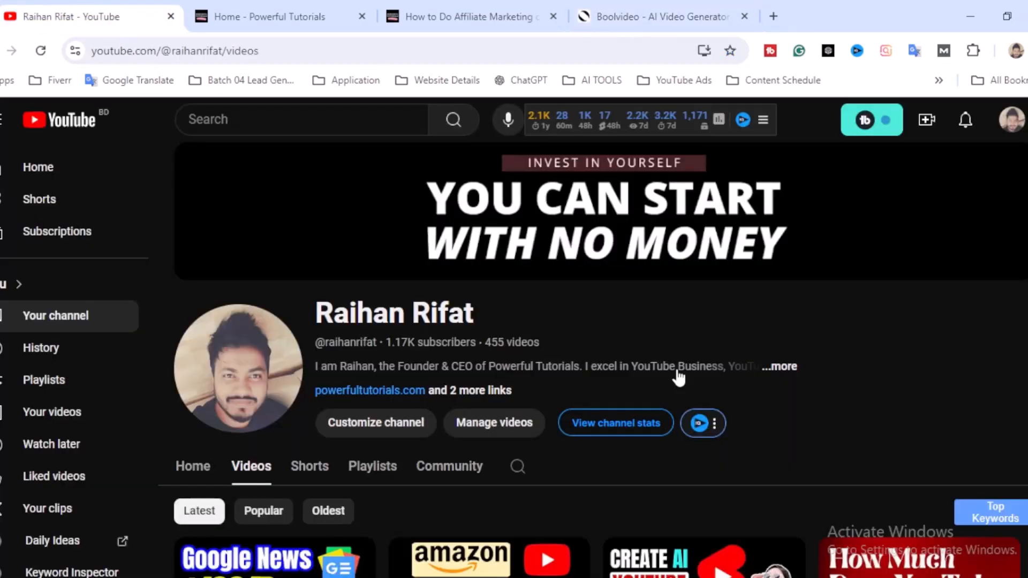
pyautogui.scroll(-8, 826, 414)
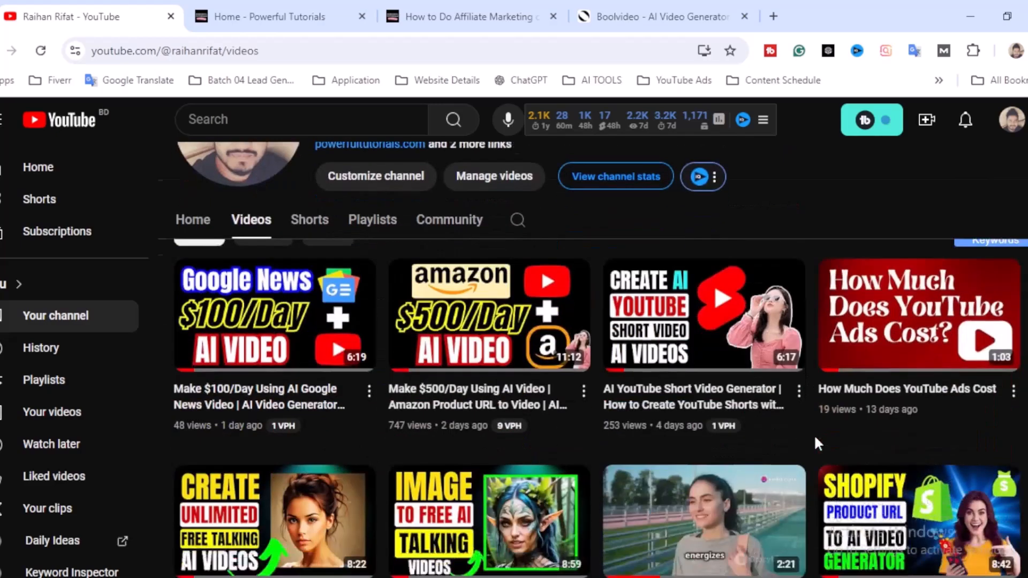
pyautogui.scroll(-4, 810, 471)
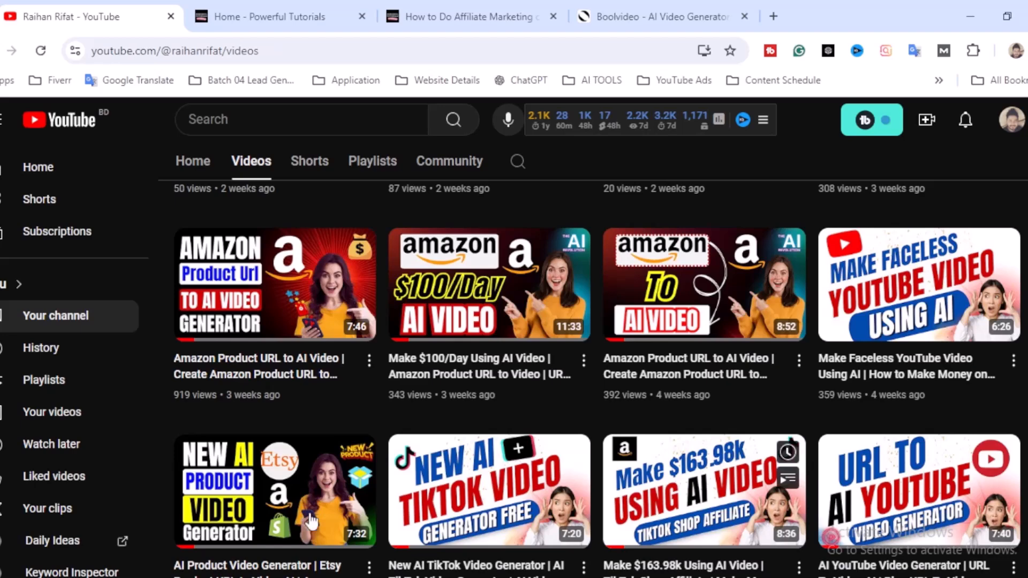
pyautogui.moveTo(276, 521)
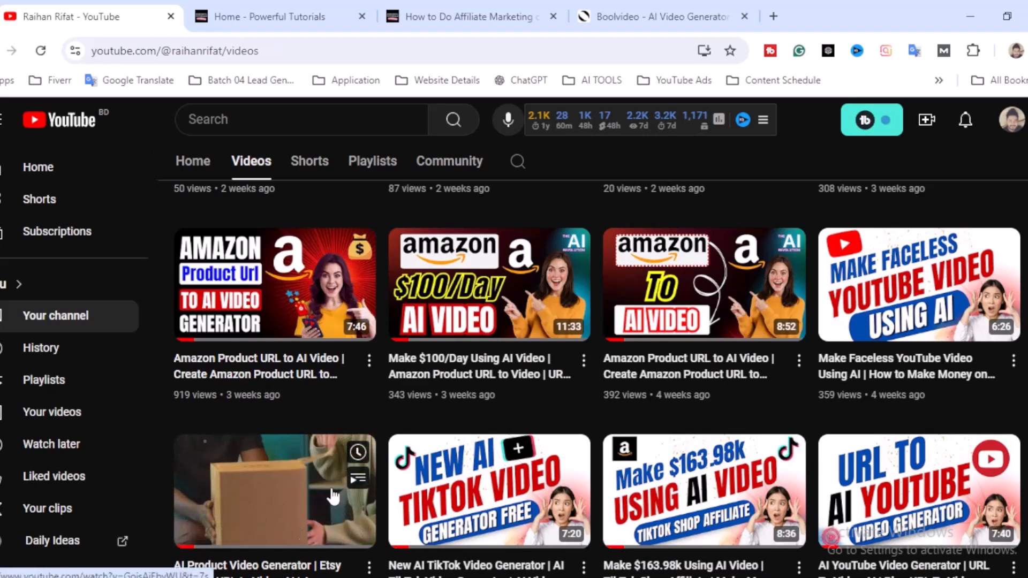
# Return to the Boolvideo home page and review its creation options from Product to video through Start from scratch
pyautogui.click(647, 7)
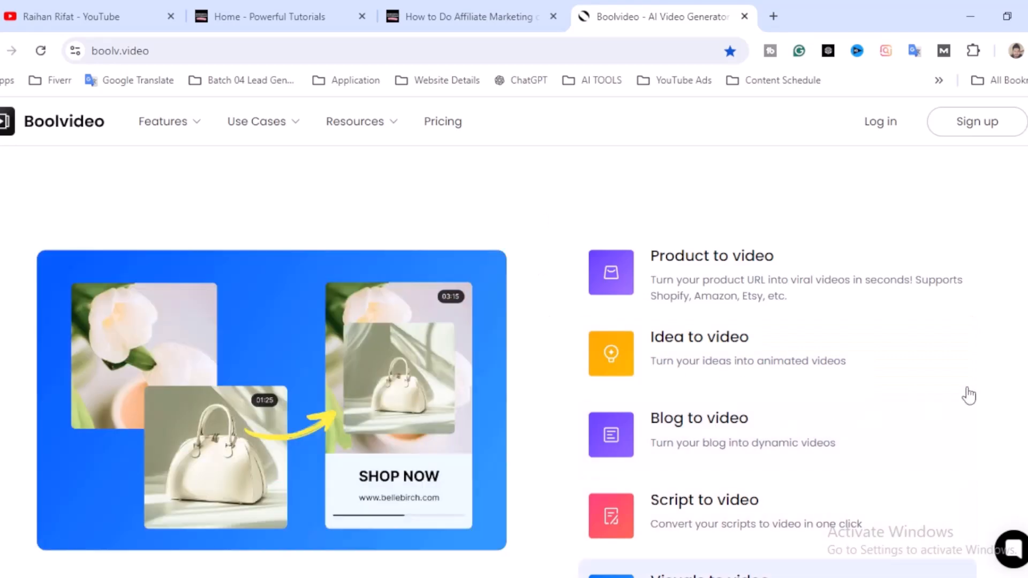
pyautogui.scroll(-2, 931, 402)
pyautogui.scroll(-2, 1002, 389)
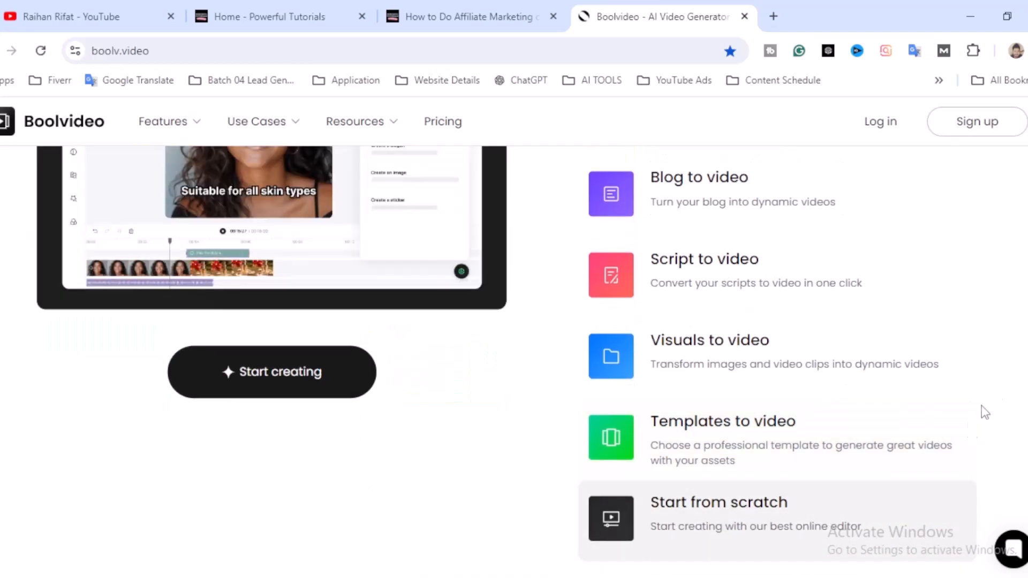
pyautogui.scroll(2, 986, 401)
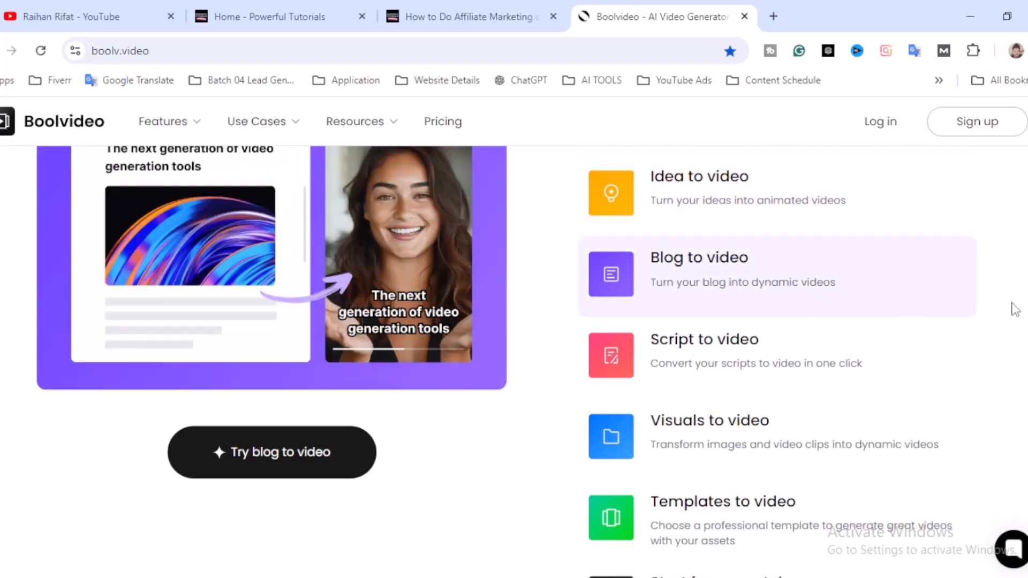
# Open the Boolvideo sign-up page, switch to the login page for existing accounts and log in with Google
pyautogui.scroll(10, 1003, 335)
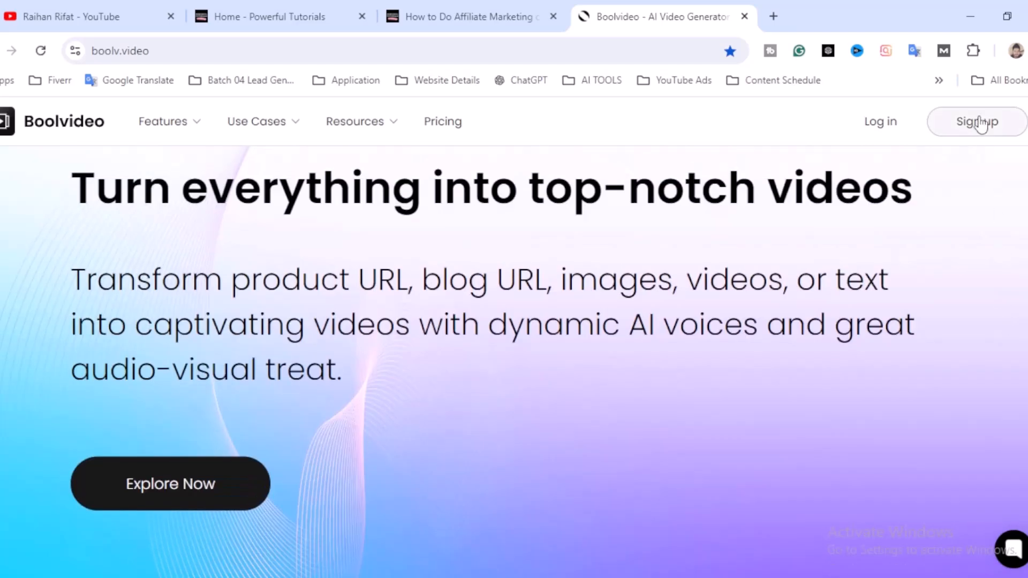
pyautogui.click(969, 120)
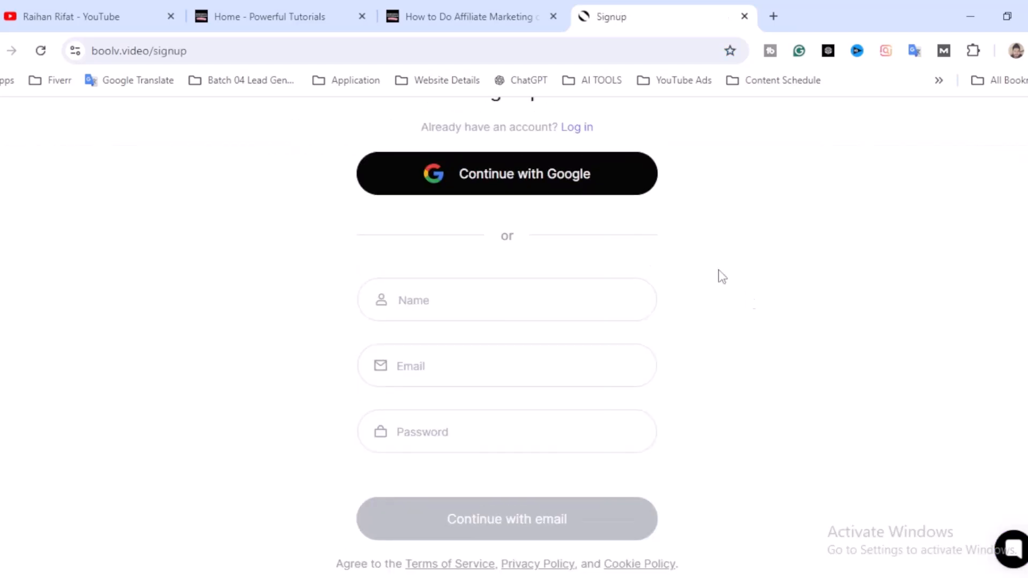
pyautogui.click(565, 299)
pyautogui.click(556, 360)
pyautogui.click(749, 406)
pyautogui.click(580, 129)
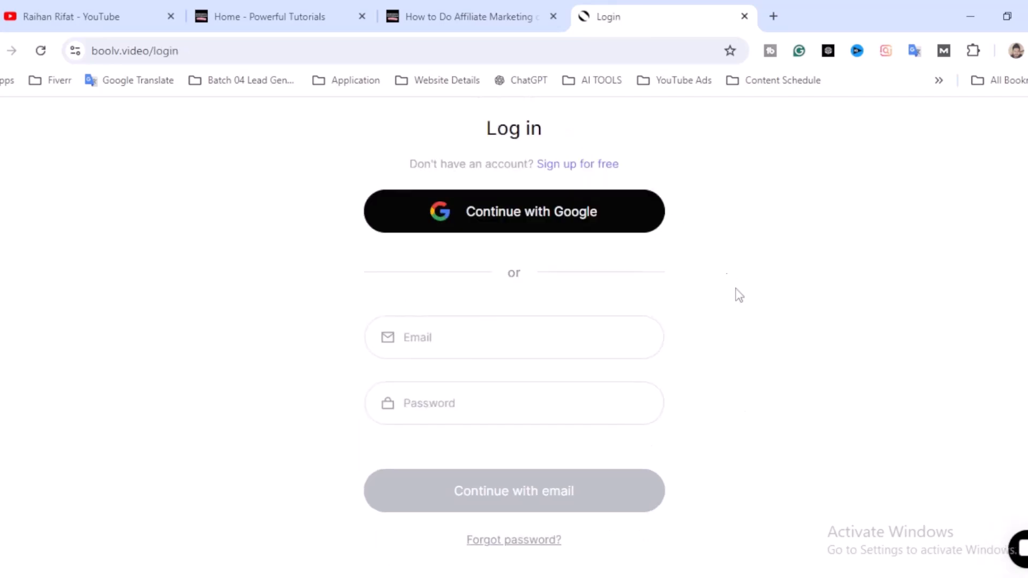
pyautogui.click(555, 220)
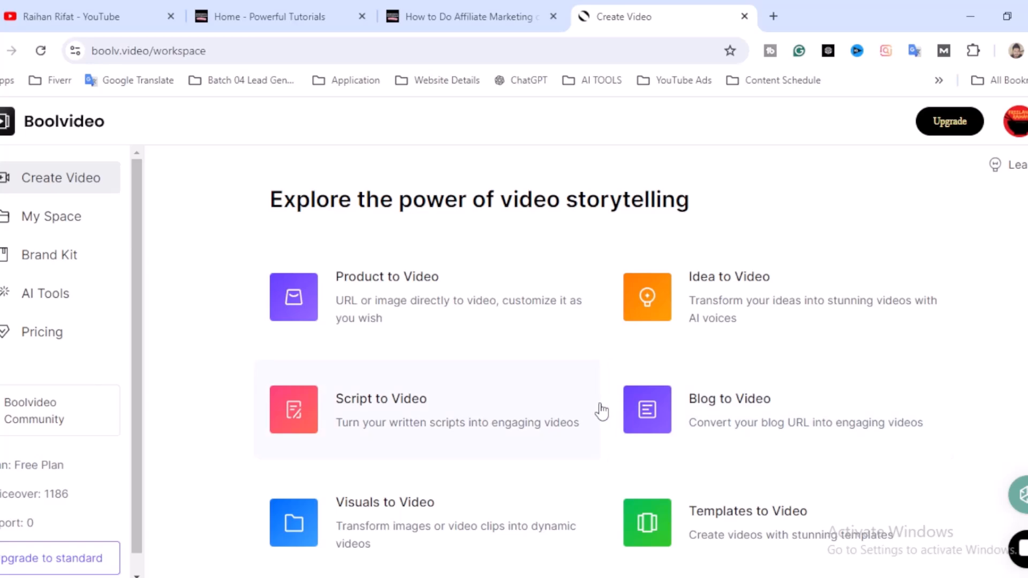
# Open the Blog to Video generator from the workspace and check its Blog URL field
pyautogui.scroll(-3, 602, 411)
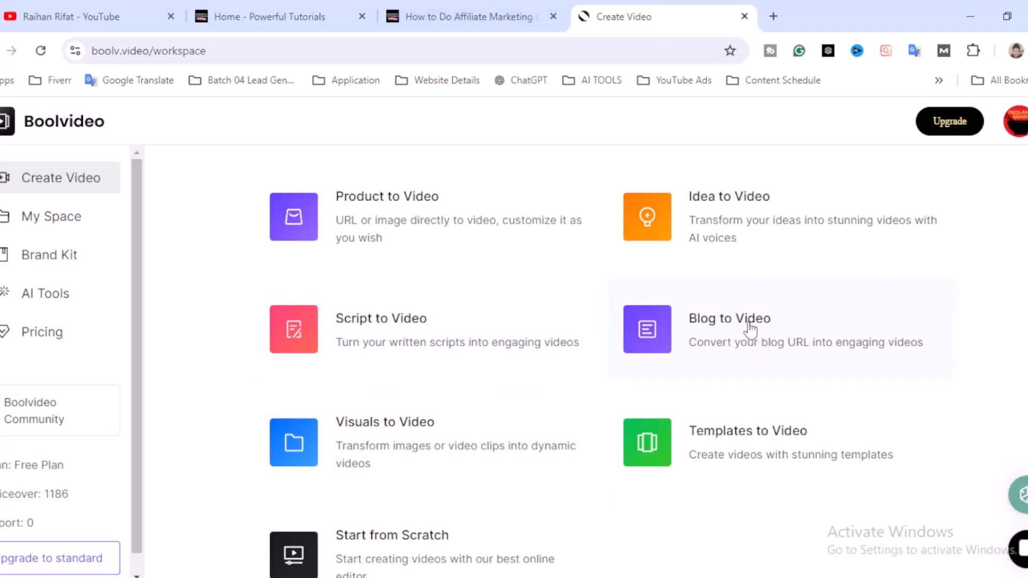
pyautogui.click(853, 344)
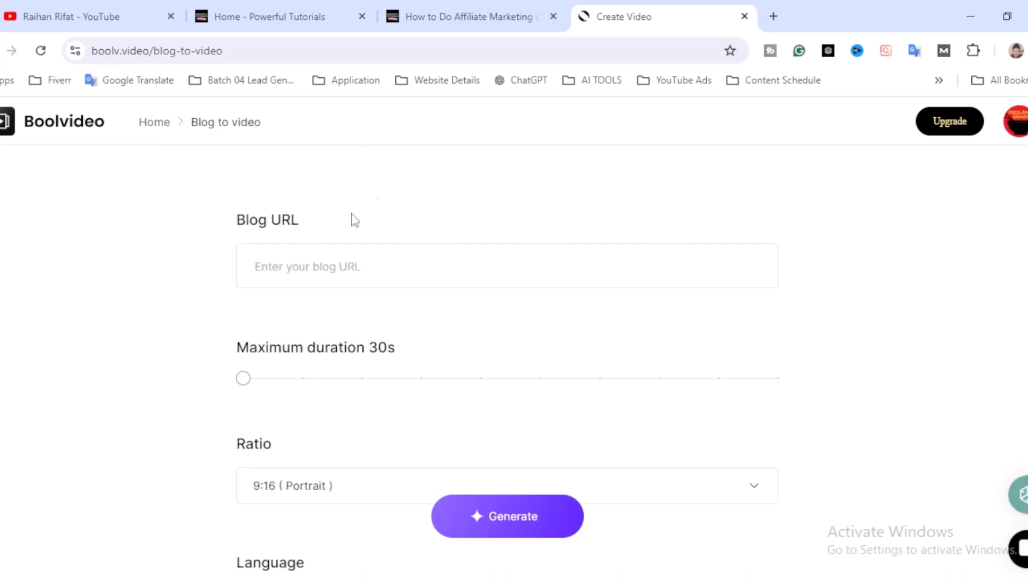
pyautogui.click(378, 259)
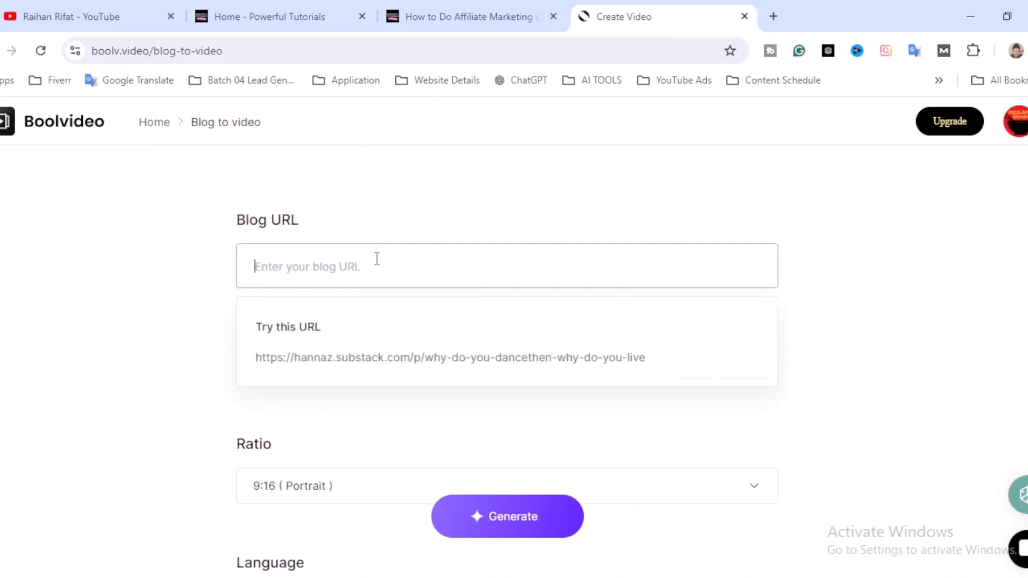
pyautogui.click(477, 189)
# Copy the web address of the Pinterest affiliate marketing article on Powerful Tutorials
pyautogui.click(475, 11)
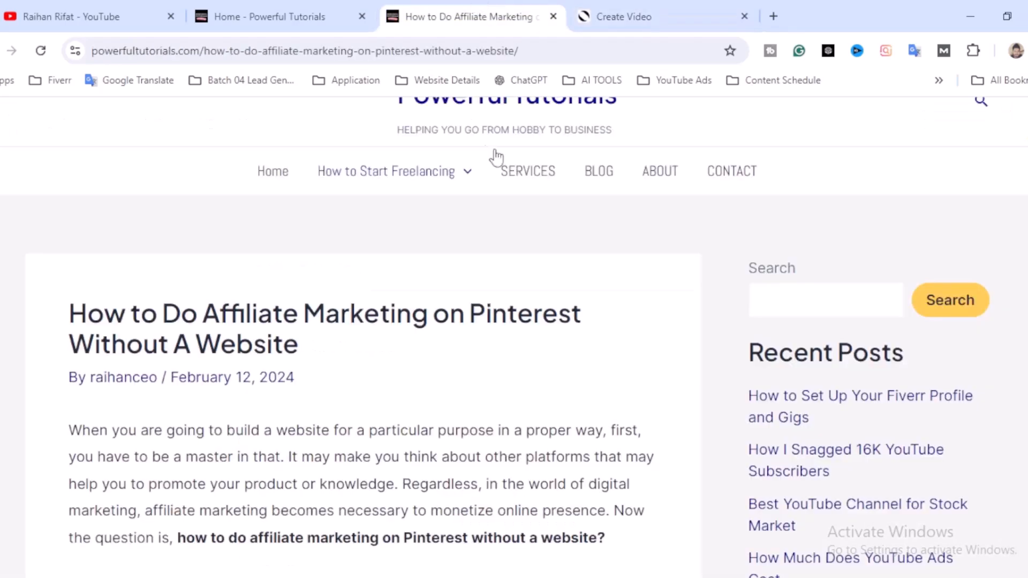
pyautogui.click(554, 47)
pyautogui.hotkey('ctrl', 'c')
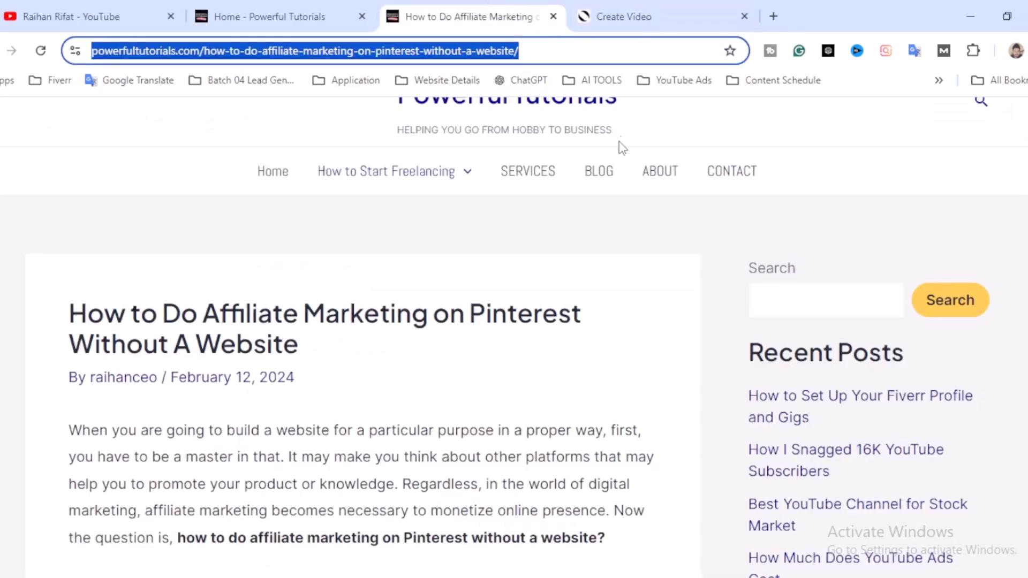
# Paste the Pinterest affiliate marketing article's address as the blog URL and set the video ratio to 16:9 (Landscape)
pyautogui.click(644, 6)
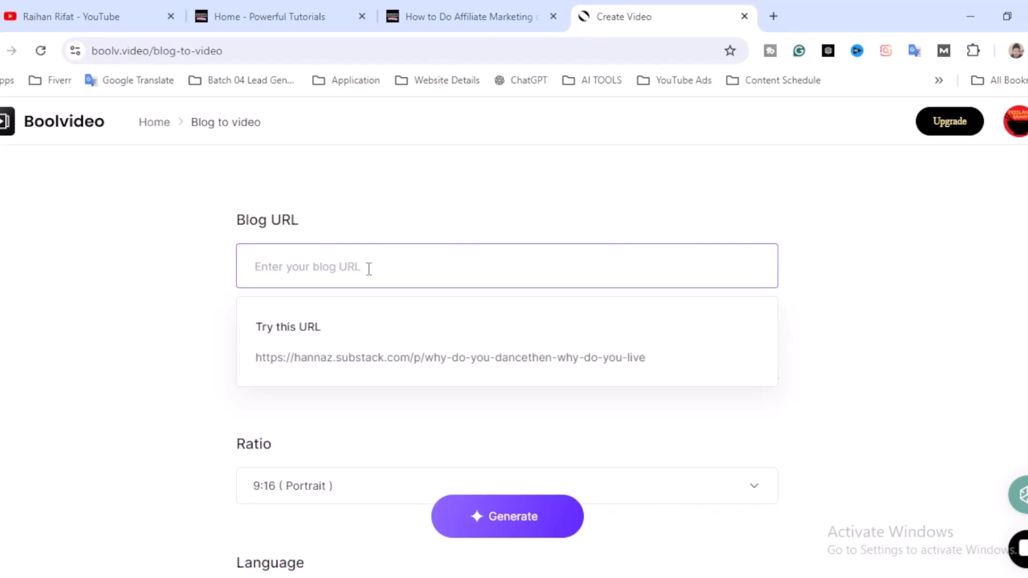
pyautogui.hotkey('ctrl', 'v')
pyautogui.scroll(-2, 857, 227)
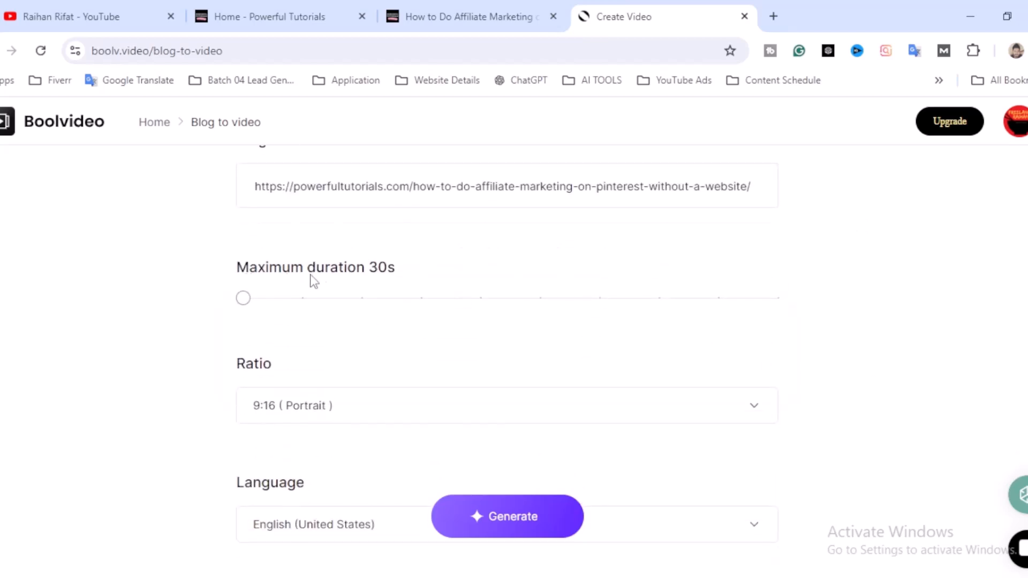
pyautogui.scroll(-3, 793, 312)
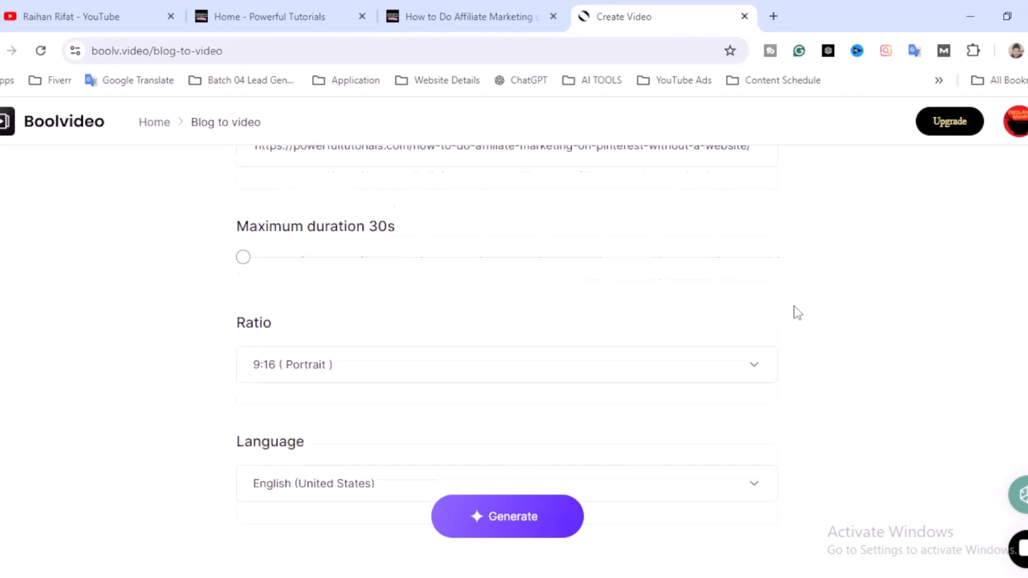
pyautogui.click(345, 258)
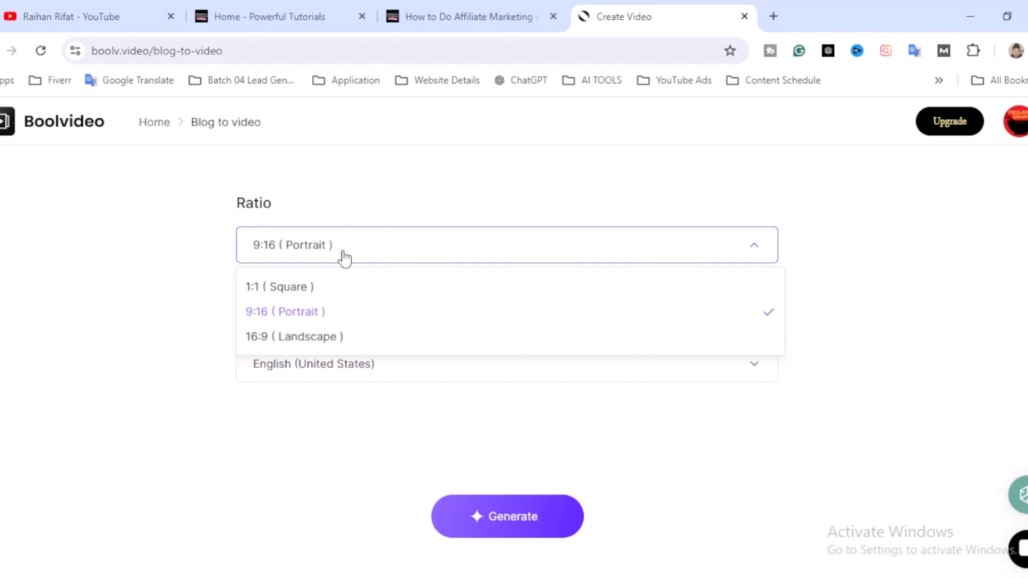
pyautogui.click(325, 345)
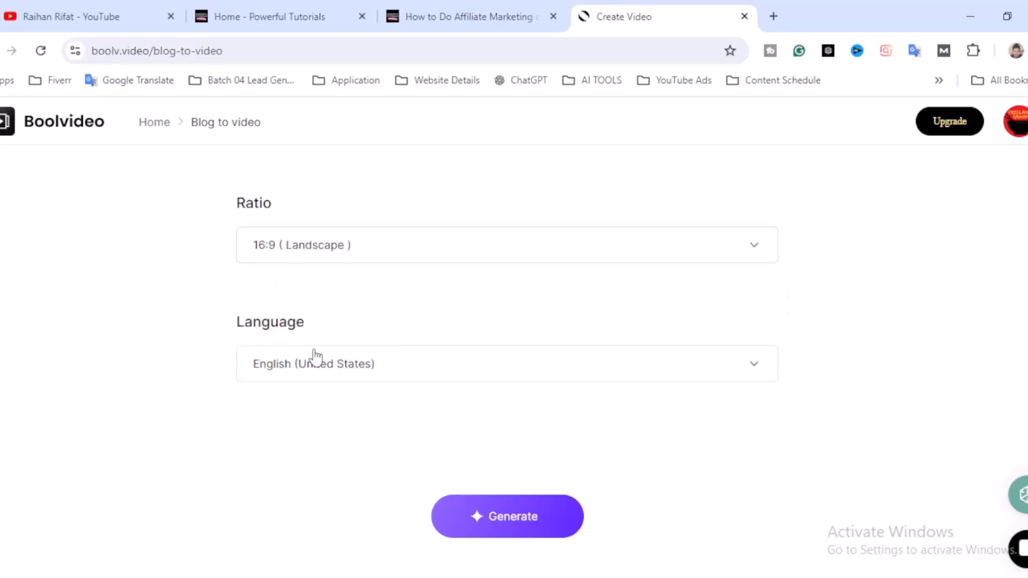
# Check the YouTube channel's existing videos, review the generator settings and generate the video from the blog article
pyautogui.click(85, 17)
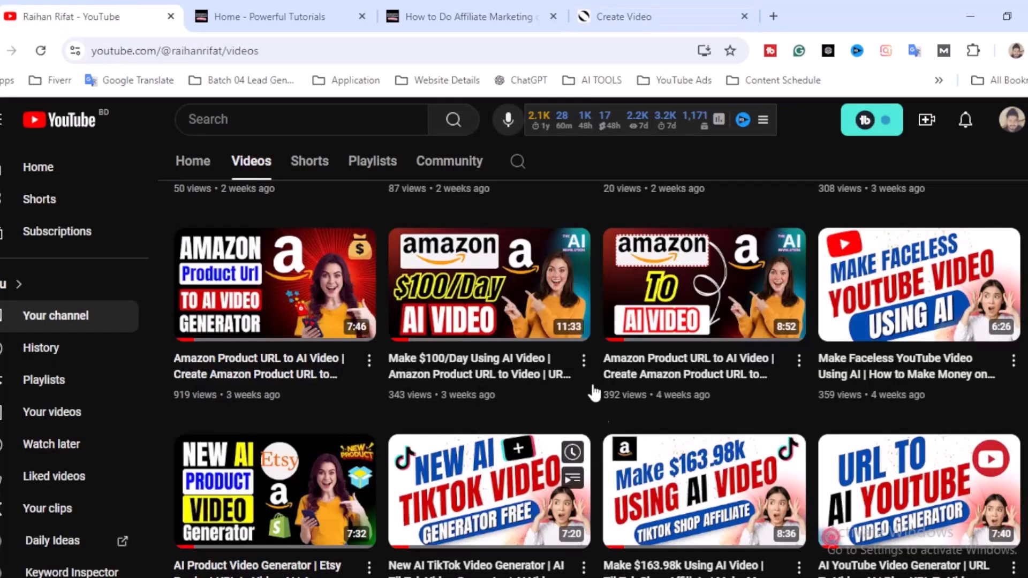
pyautogui.click(648, 11)
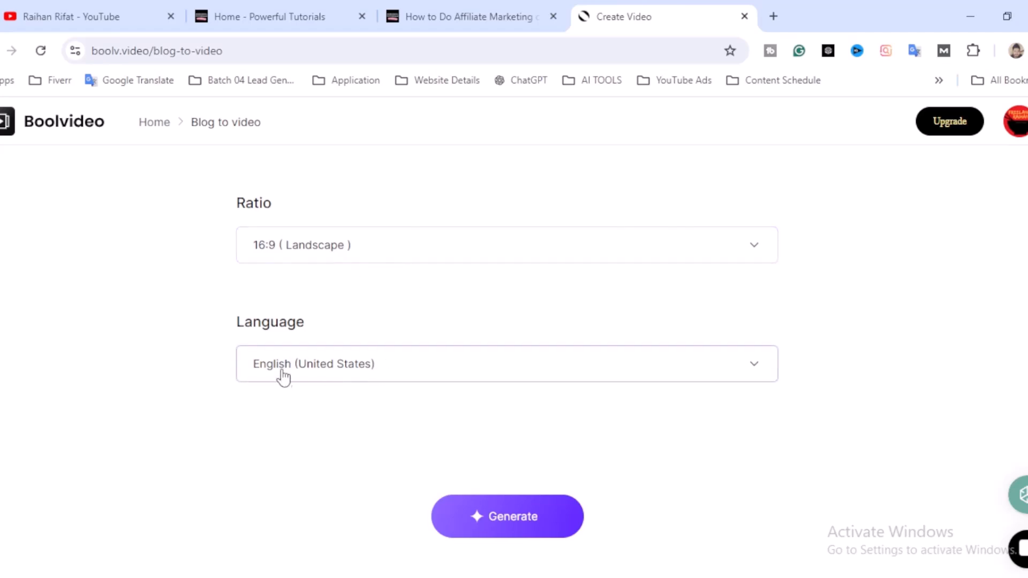
pyautogui.scroll(4, 749, 442)
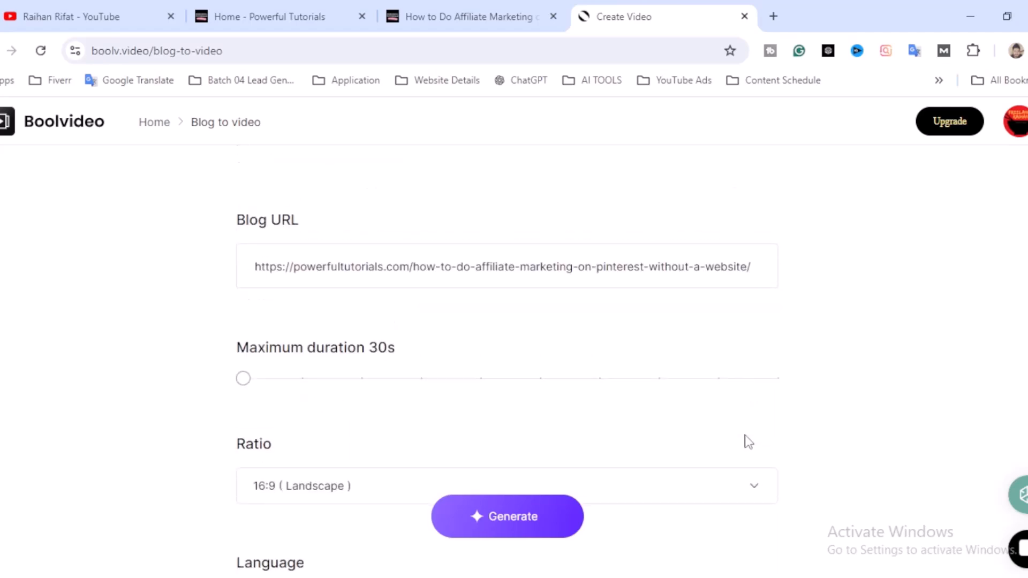
pyautogui.scroll(-4, 826, 363)
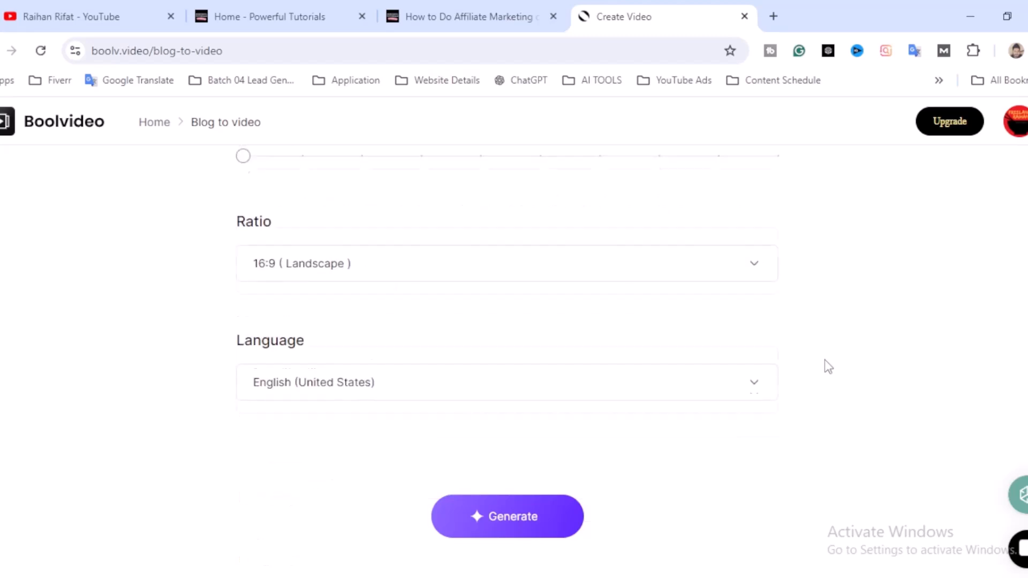
pyautogui.click(542, 532)
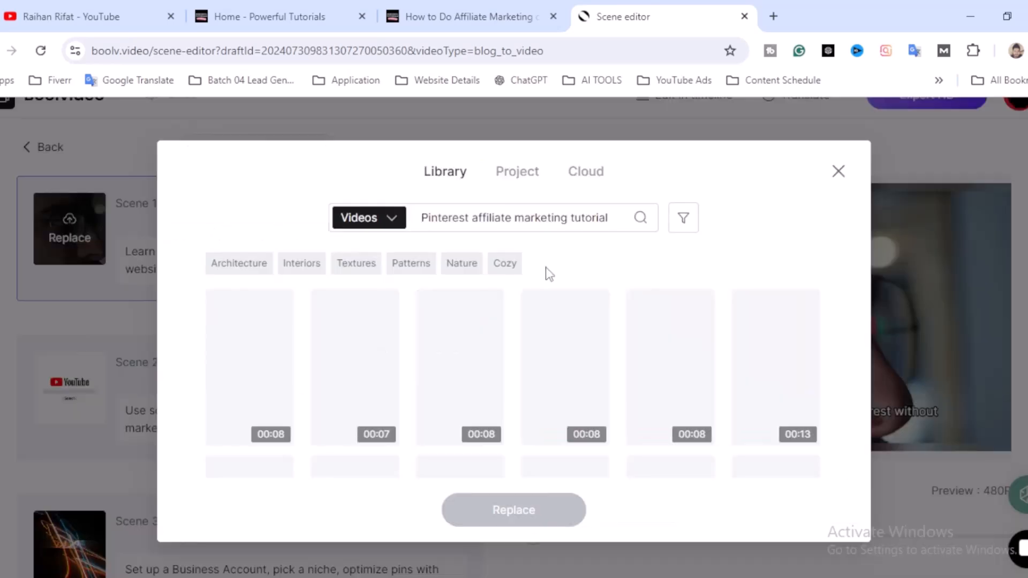
# Browse the replacement videos for Scene 1 and clear the "Pinterest affiliate marketing tutorial" search text
pyautogui.scroll(-1, 620, 376)
pyautogui.scroll(-3, 618, 370)
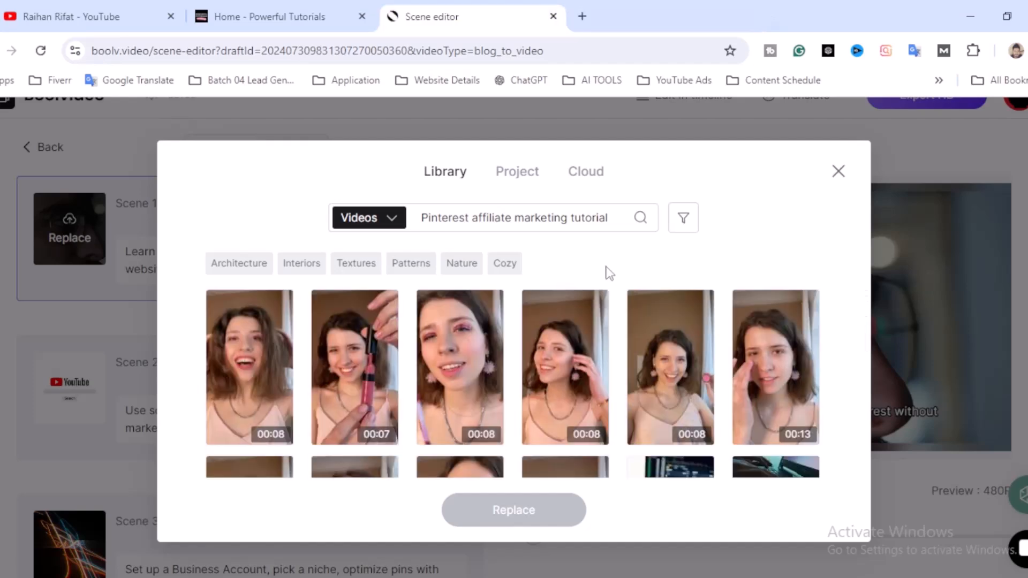
pyautogui.click(616, 217)
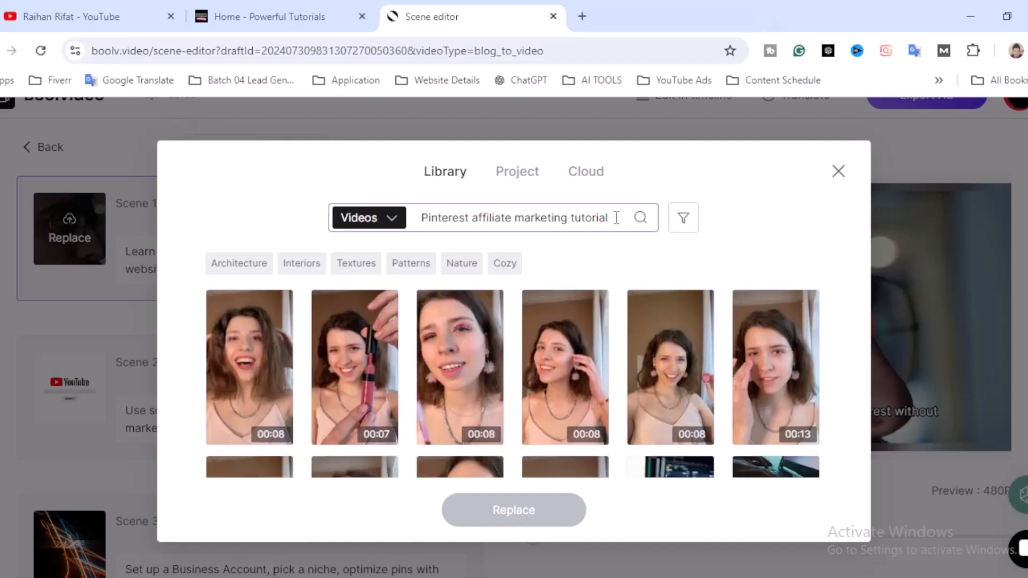
pyautogui.press('BackSpace')
pyautogui.press('BackSpace')
pyautogui.press('BackSpace')
pyautogui.press('BackSpace')
pyautogui.press('BackSpace')
pyautogui.press('BackSpace')
pyautogui.press('BackSpace')
pyautogui.press('BackSpace')
pyautogui.press('BackSpace')
pyautogui.press('BackSpace')
pyautogui.press('BackSpace')
pyautogui.press('BackSpace')
pyautogui.press('BackSpace')
pyautogui.press('BackSpace')
pyautogui.press('BackSpace')
pyautogui.press('BackSpace')
pyautogui.press('BackSpace')
pyautogui.press('BackSpace')
pyautogui.press('BackSpace')
pyautogui.press('BackSpace')
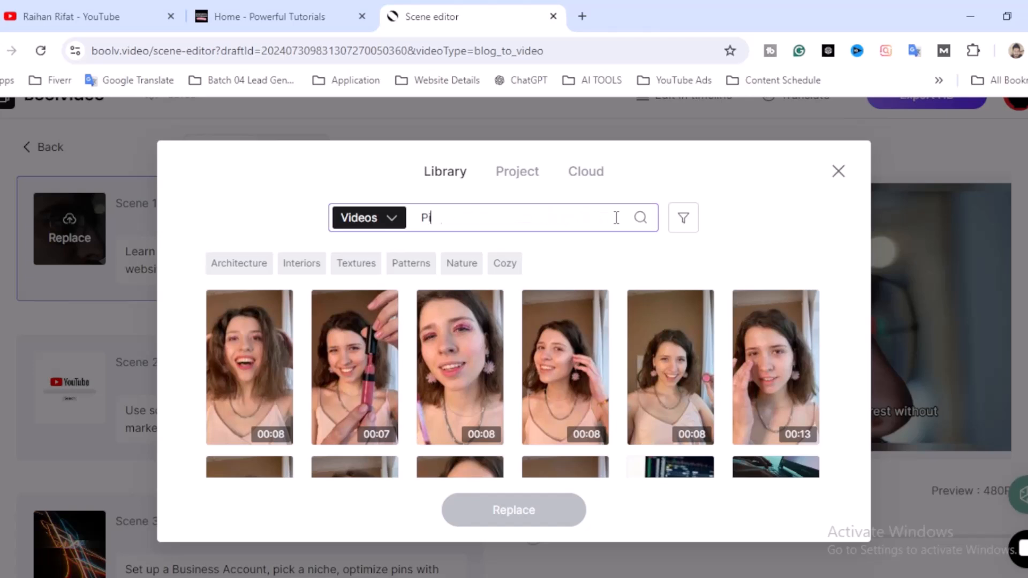
pyautogui.click(615, 250)
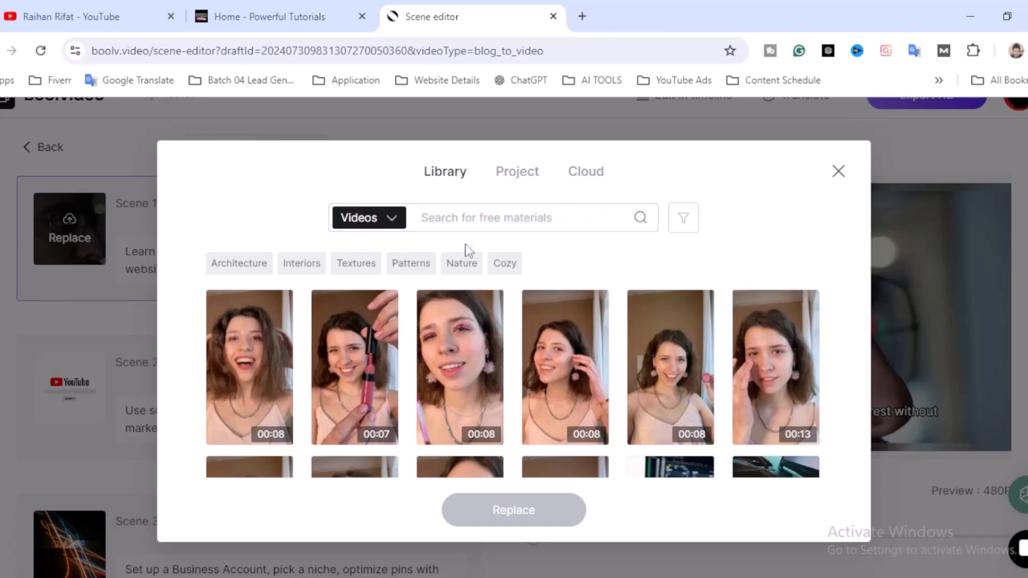
# Switch the replacement library to photos, select the first photo and close the library without replacing Scene 1's media
pyautogui.click(394, 222)
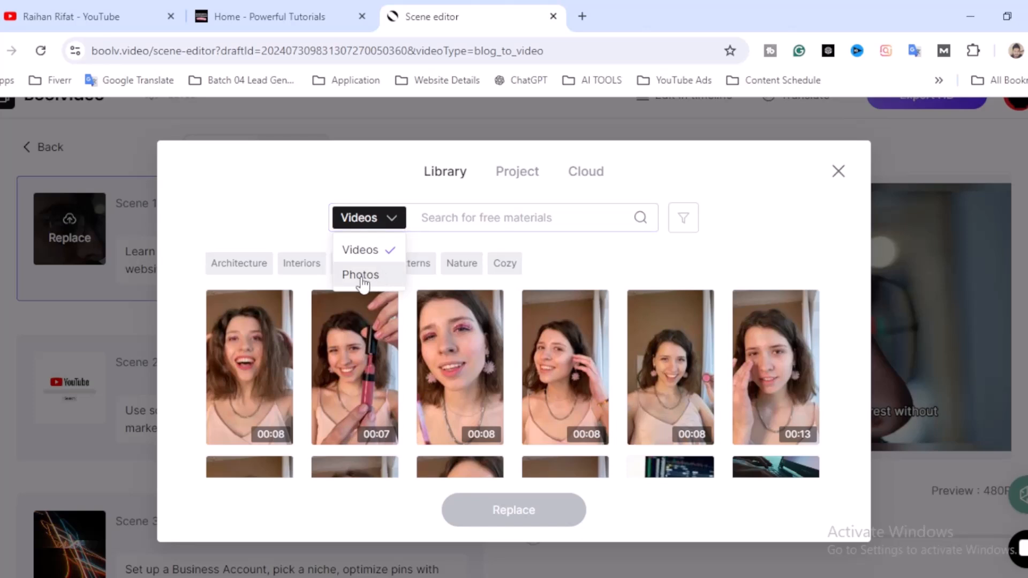
pyautogui.click(361, 276)
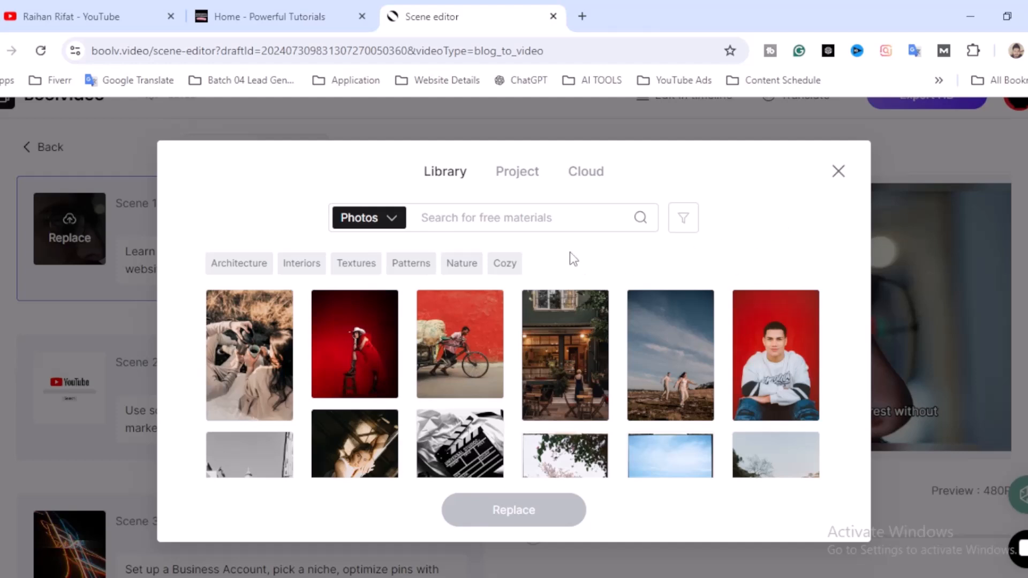
pyautogui.click(255, 369)
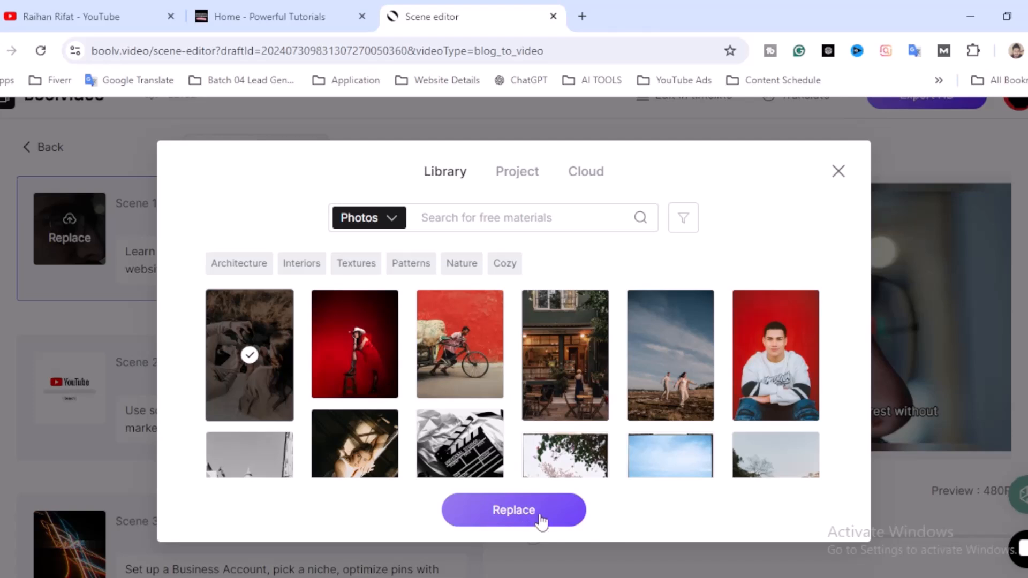
pyautogui.click(838, 171)
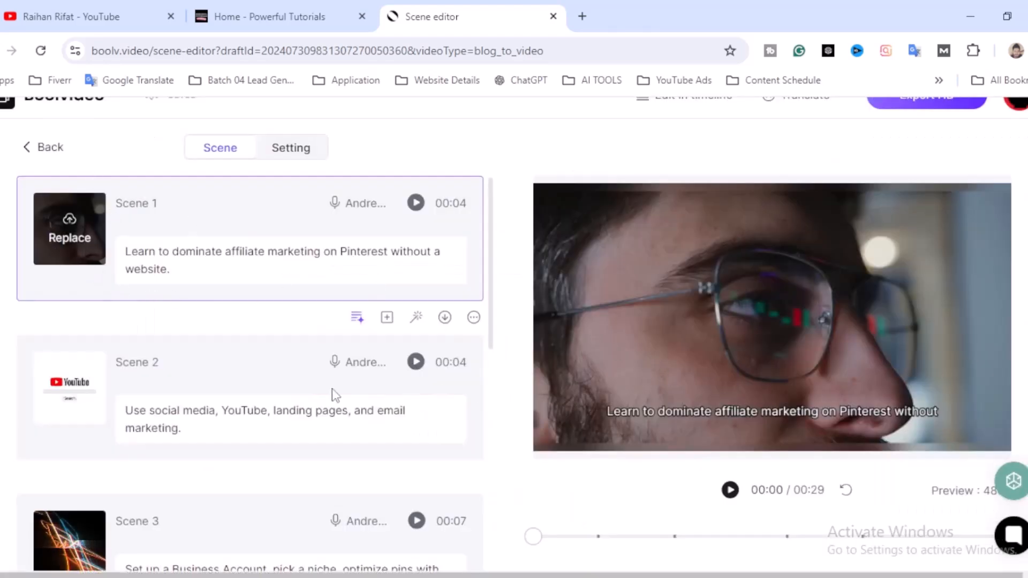
# Review the text of the generated scenes and play the full video preview
pyautogui.scroll(-4, 274, 390)
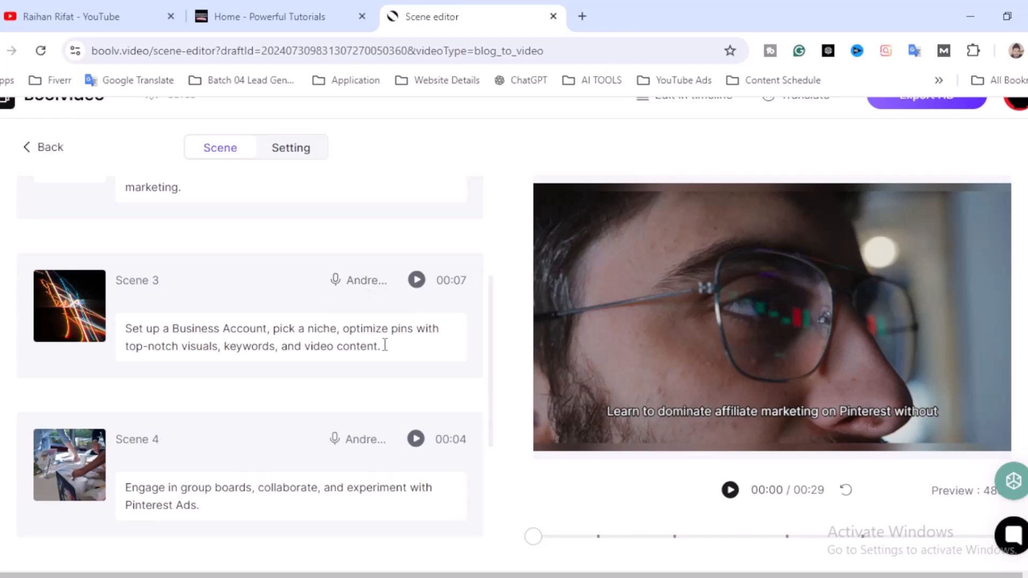
pyautogui.scroll(-4, 375, 375)
pyautogui.scroll(-2, 329, 428)
pyautogui.scroll(10, 329, 443)
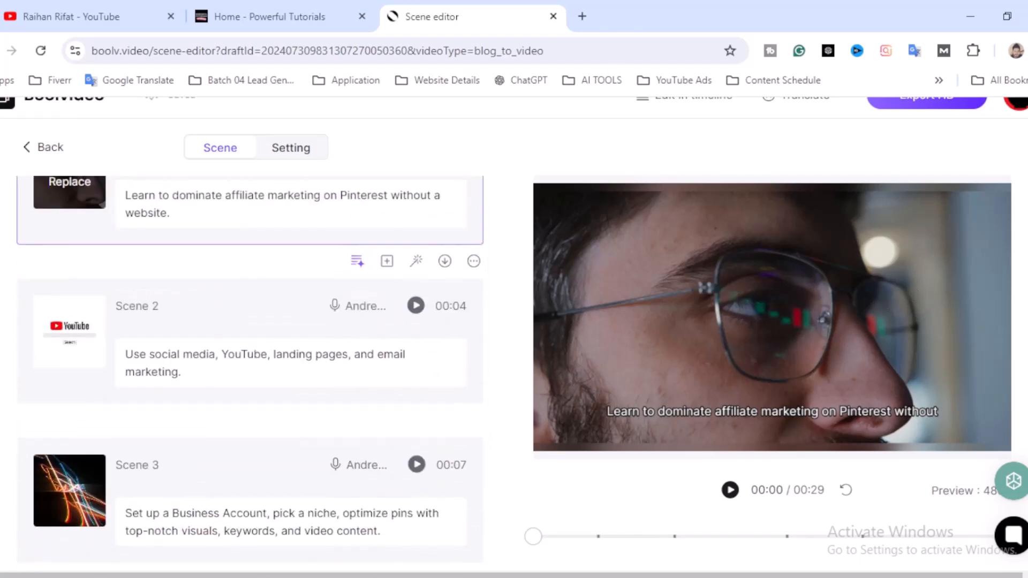
pyautogui.click(730, 491)
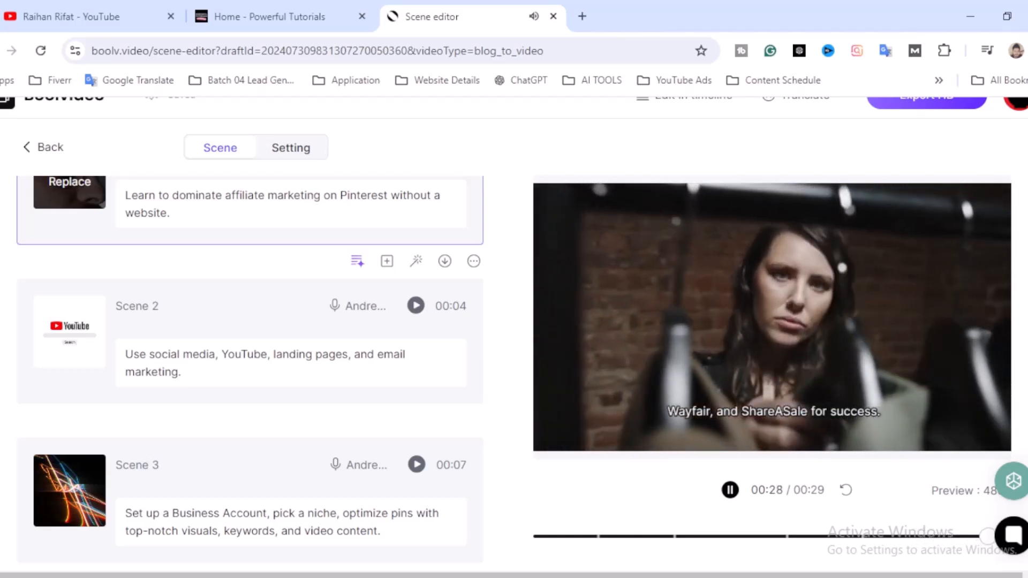
pyautogui.scroll(1, 514, 334)
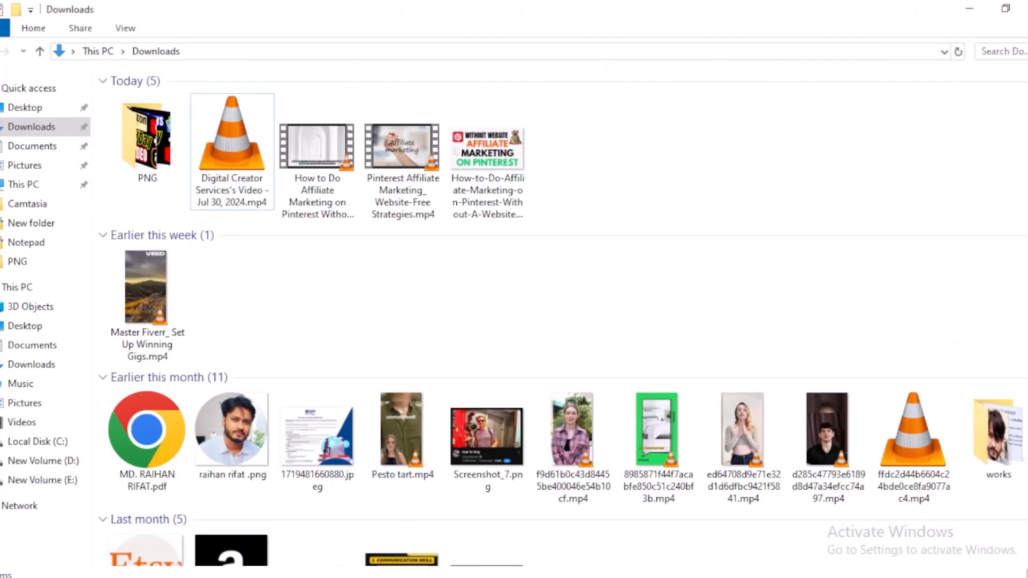
# Start a video upload from the YouTube channel and open the published "How to Do Affiliate Marketing on Pinterest Without A Website" video
pyautogui.click(384, 577)
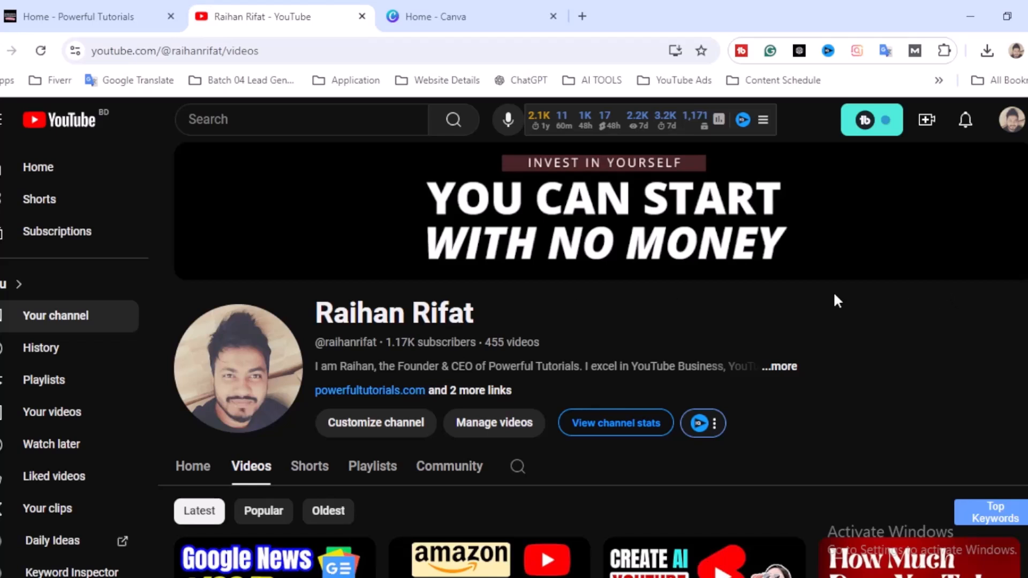
pyautogui.click(927, 121)
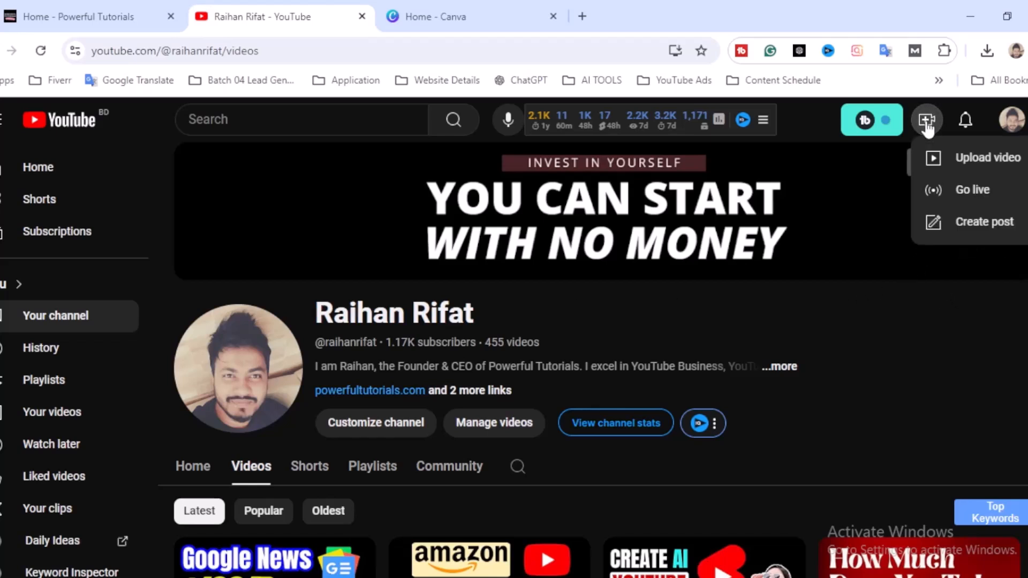
pyautogui.click(980, 163)
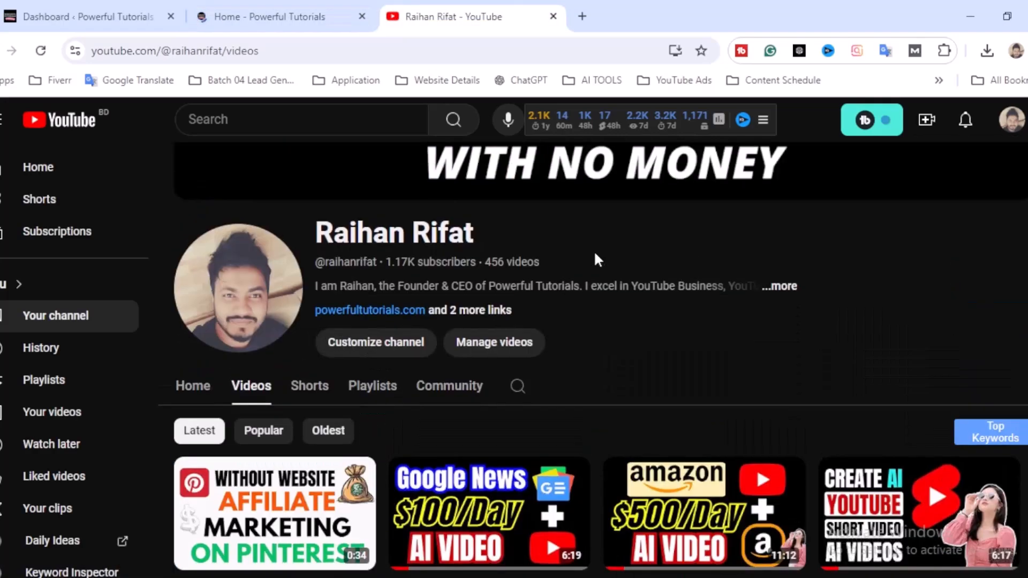
pyautogui.scroll(-4, 280, 472)
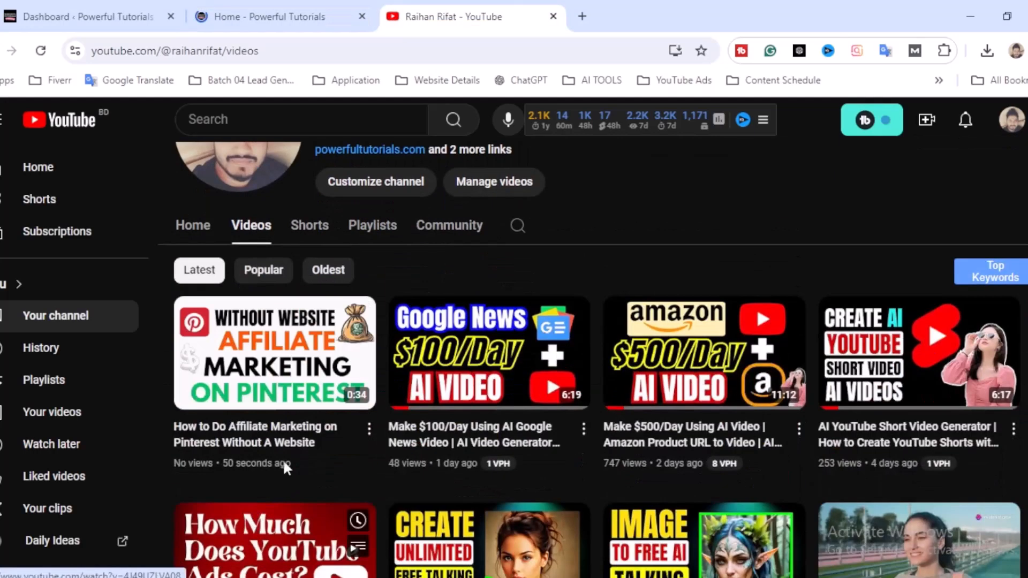
pyautogui.click(280, 442)
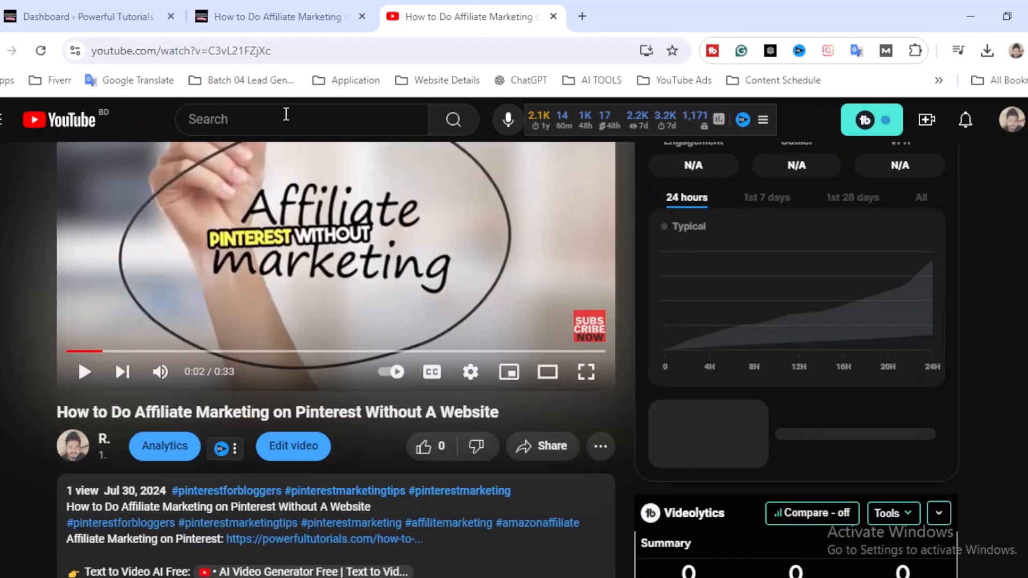
# Insert a YouTube block above the "Can you do affiliate marketing with Pinterest?" heading in the article's WordPress post
pyautogui.click(279, 17)
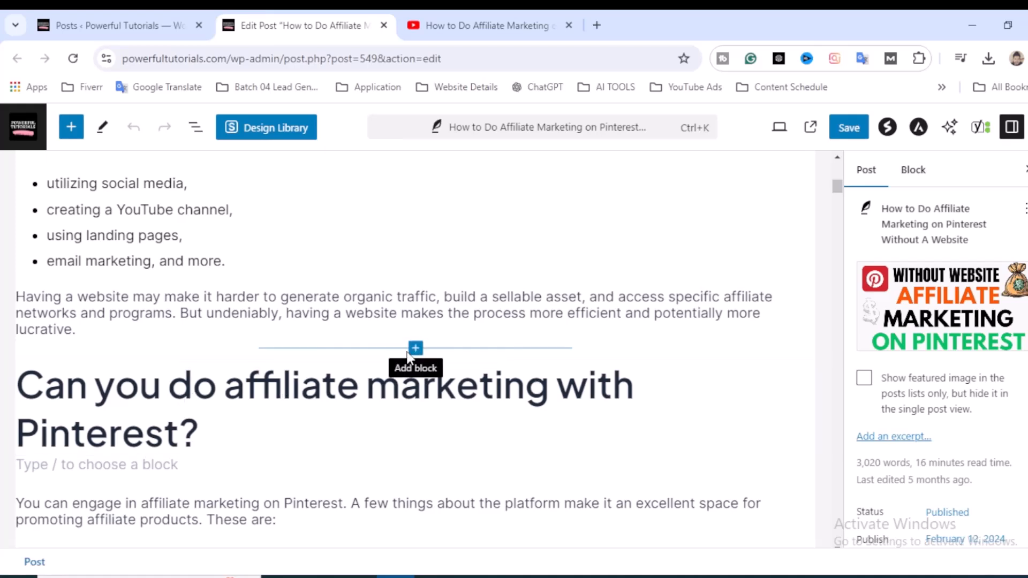
pyautogui.click(416, 349)
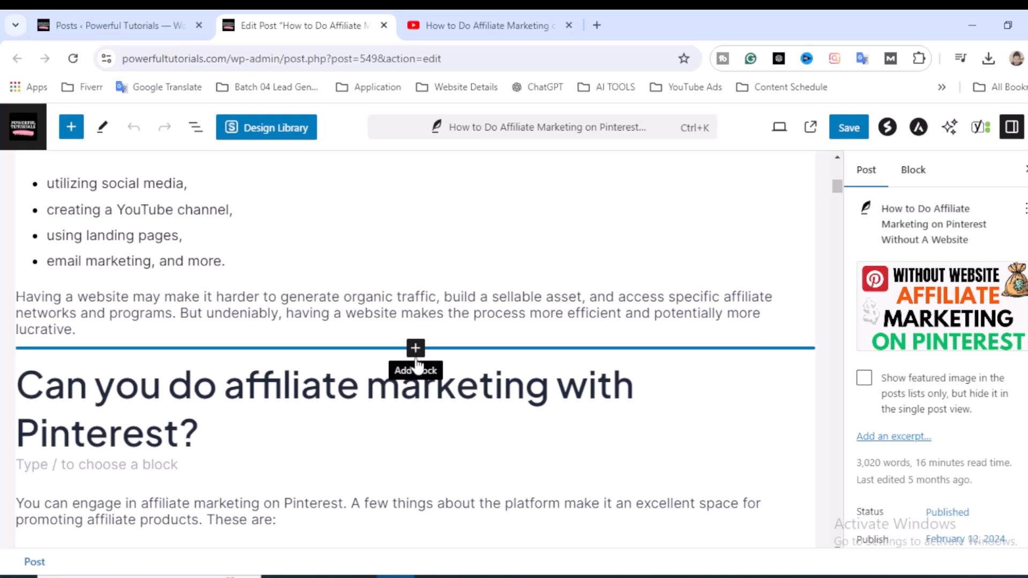
pyautogui.write('v')
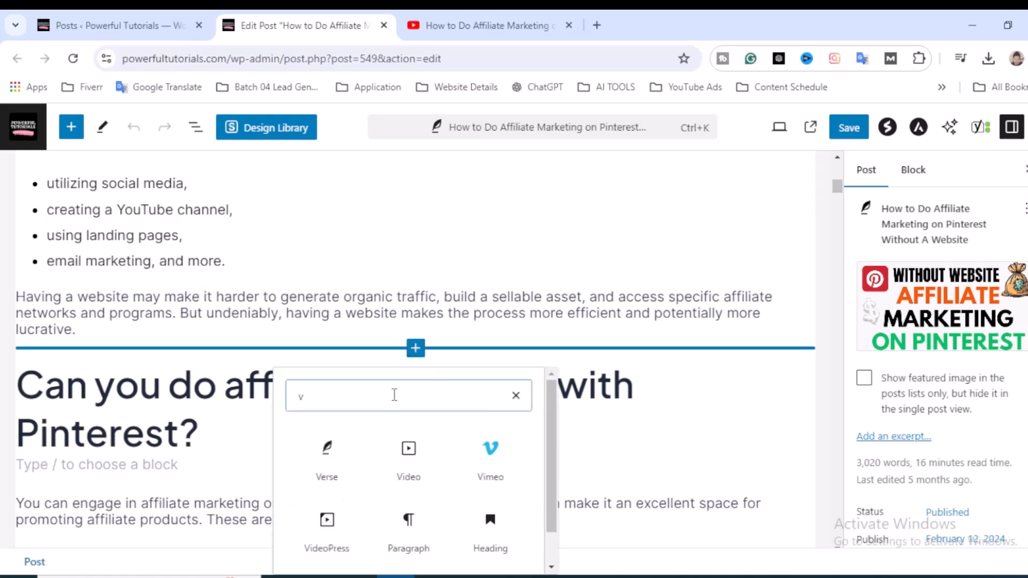
pyautogui.press('BackSpace')
pyautogui.write('you')
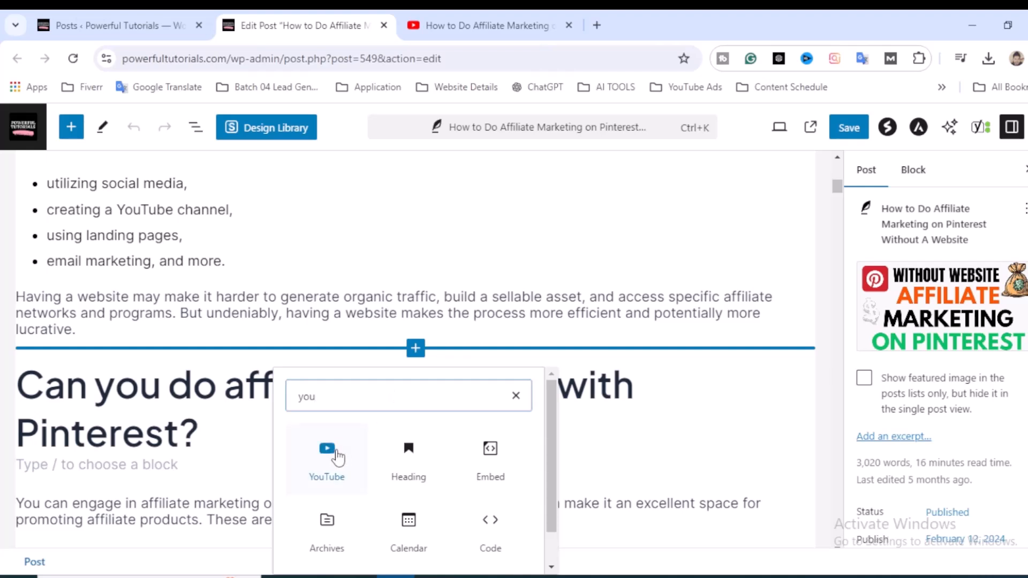
pyautogui.click(330, 460)
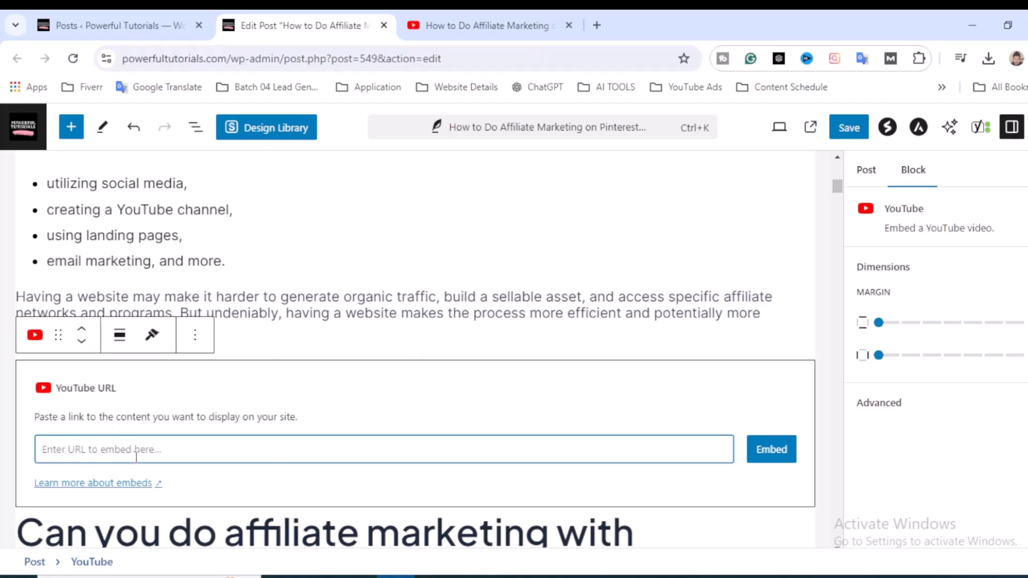
# Copy the published YouTube video's URL, embed it in the new YouTube block and check its placement in the post
pyautogui.click(479, 25)
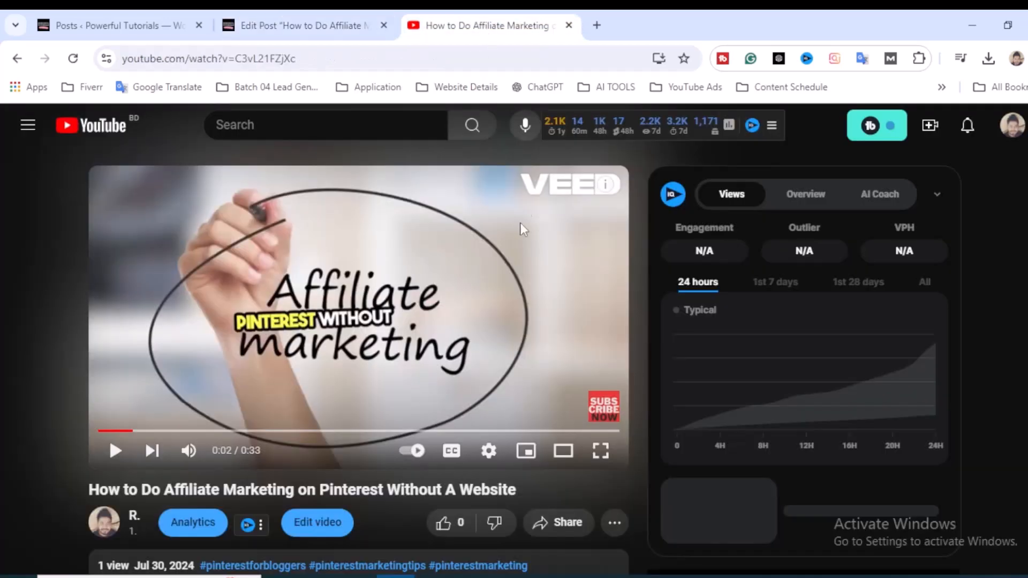
pyautogui.rightClick(368, 295)
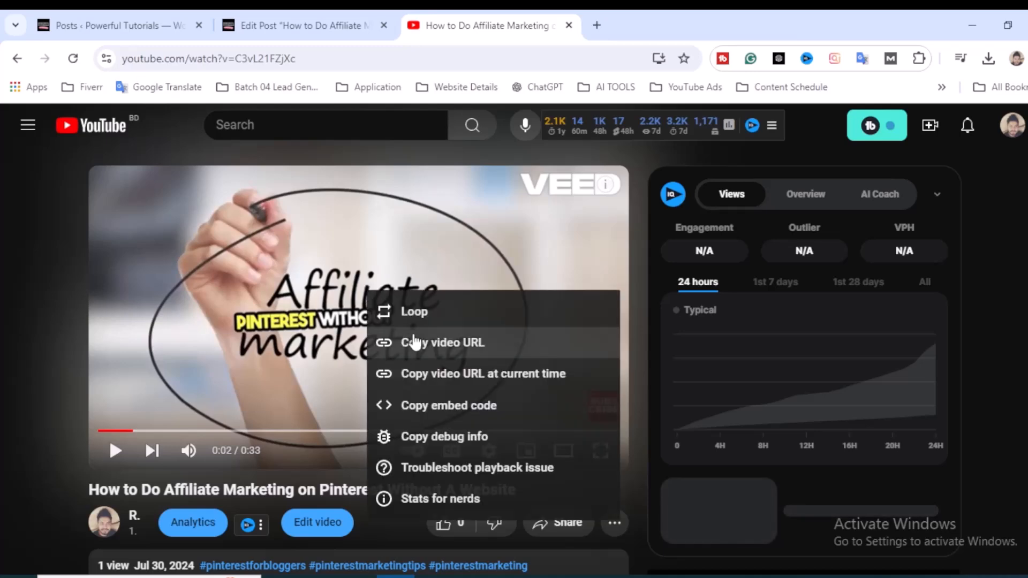
pyautogui.click(452, 342)
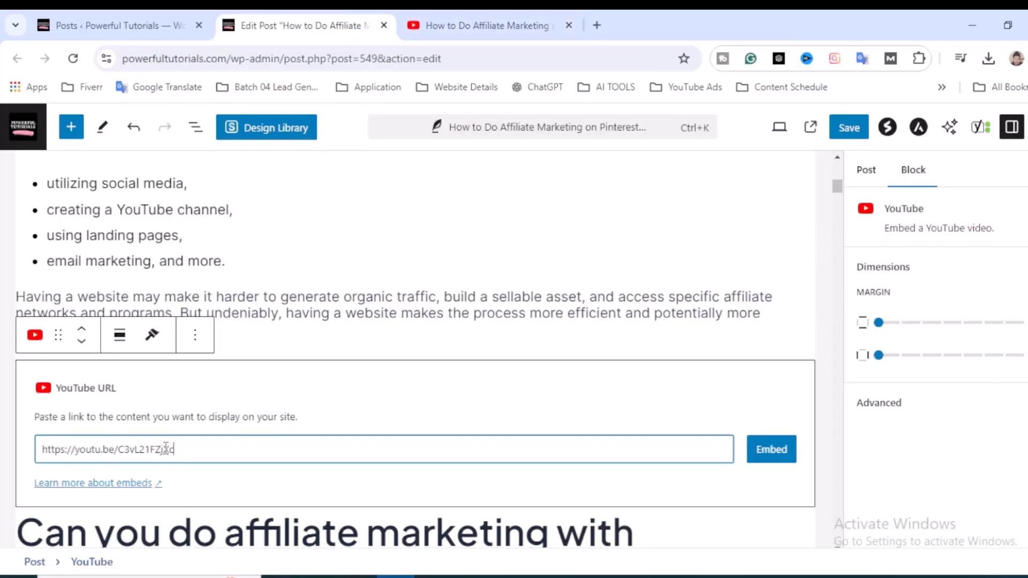
pyautogui.click(773, 452)
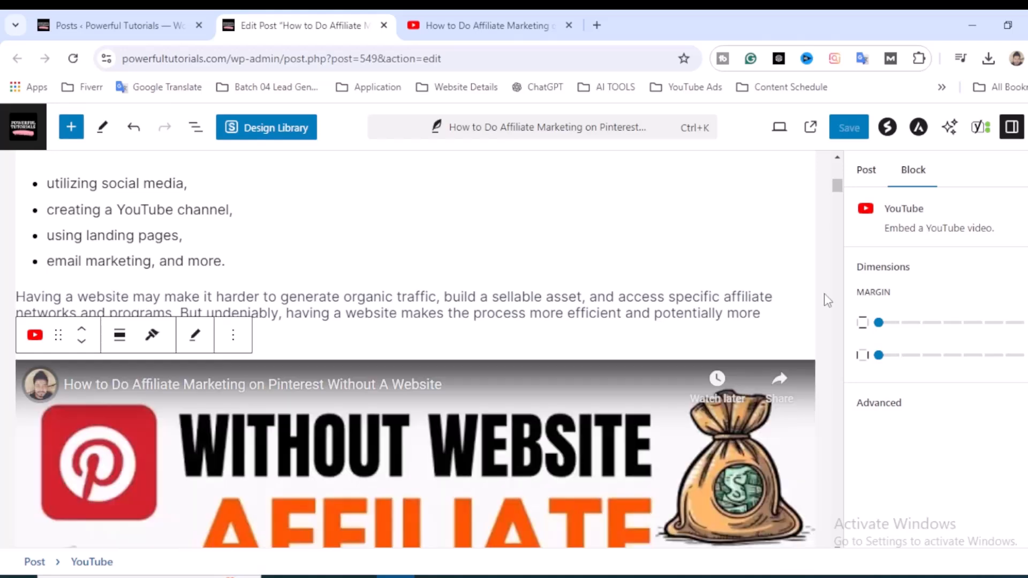
pyautogui.scroll(-10, 824, 294)
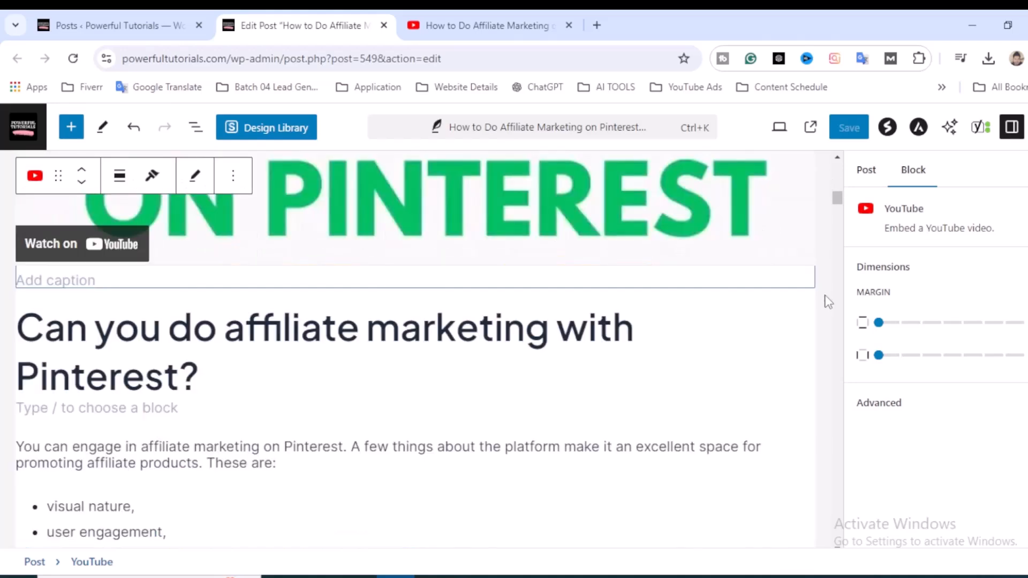
pyautogui.scroll(5, 828, 301)
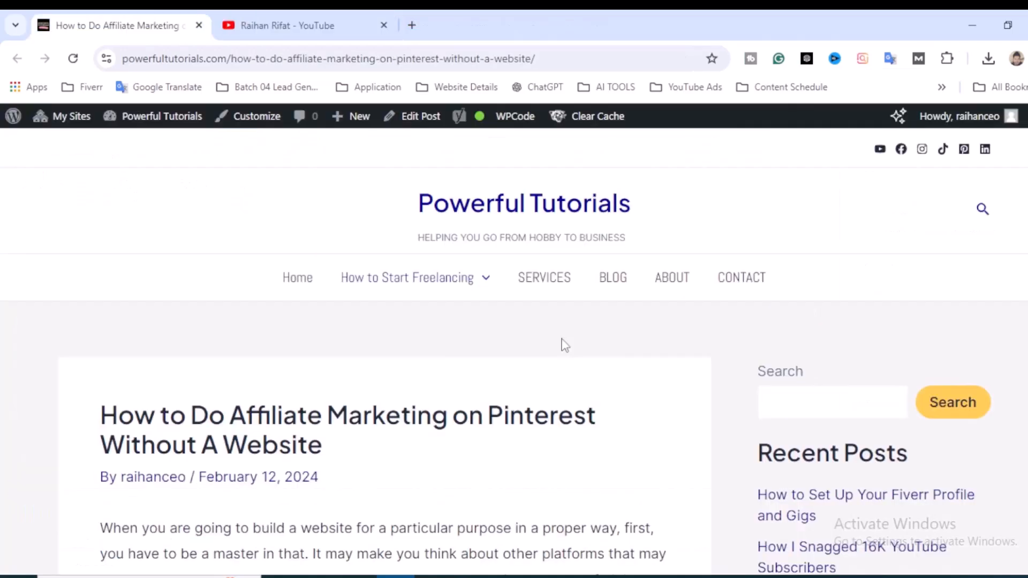
# Review the embedded video on the live Pinterest affiliate marketing article and return to the YouTube channel's videos page
pyautogui.scroll(-15, 566, 345)
pyautogui.scroll(-7, 601, 356)
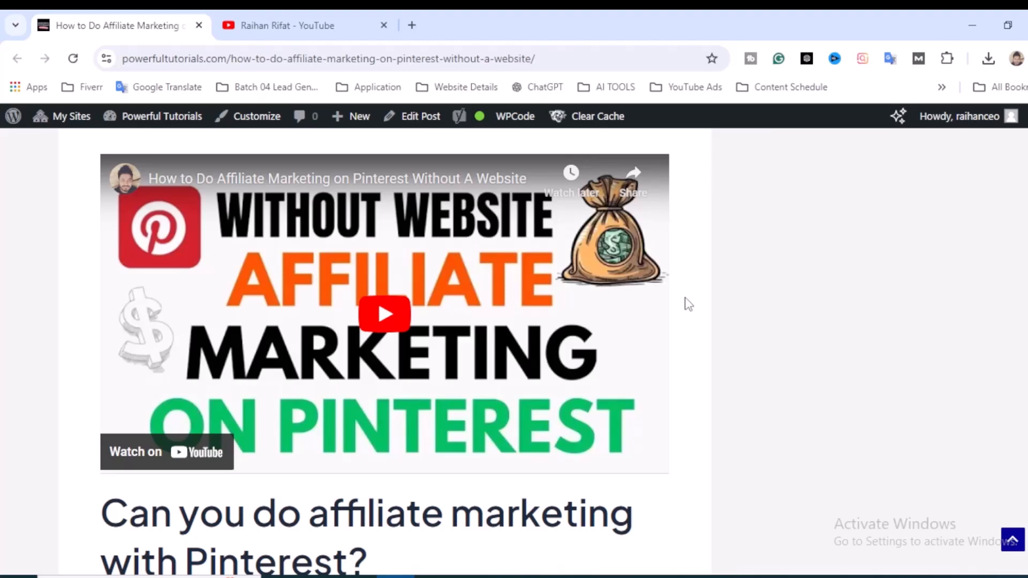
pyautogui.scroll(3, 696, 335)
pyautogui.click(318, 25)
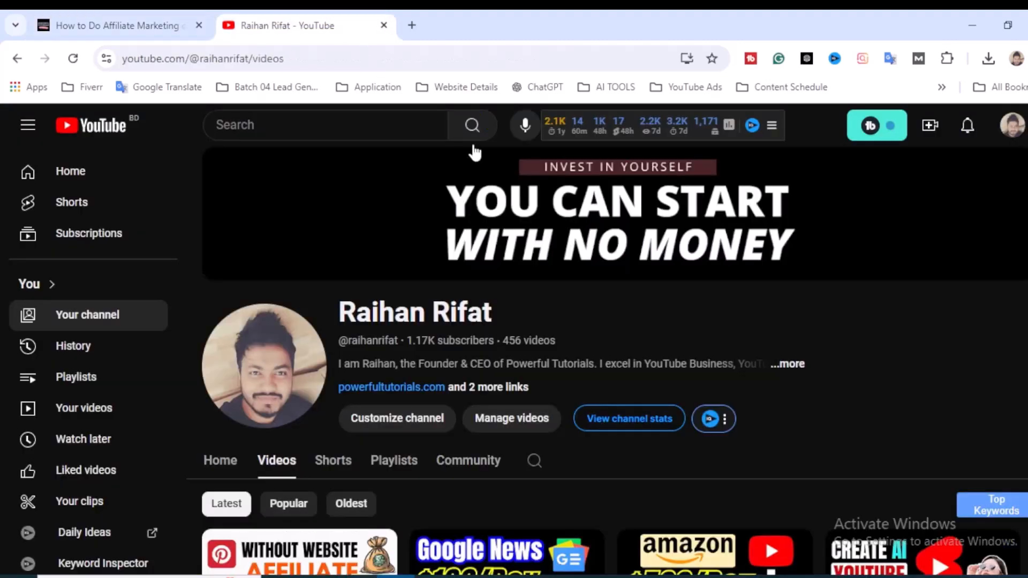